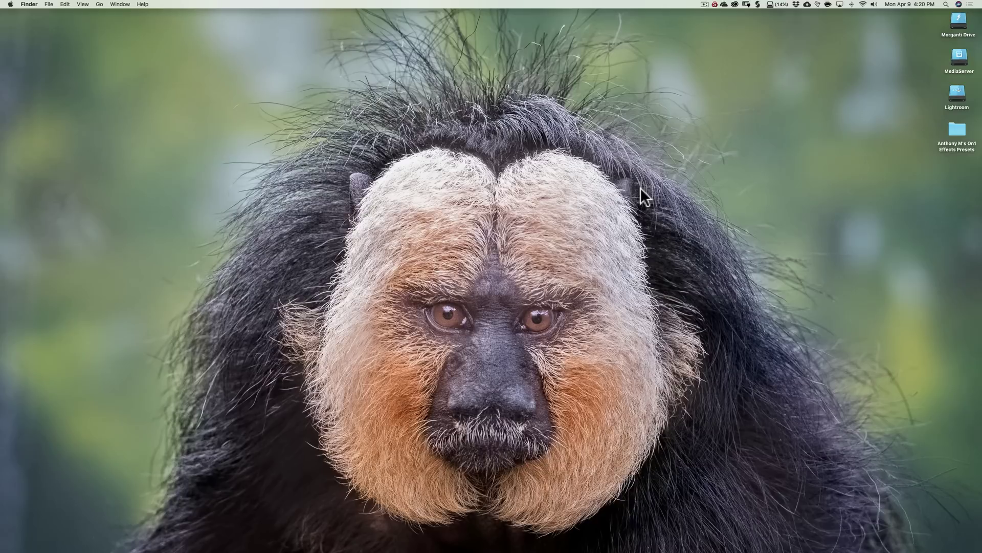
Open the desktop On1 Effects Presets folder and select all of its .onp preset files.
{"action": "double_click", "coordinate": [953, 137]}
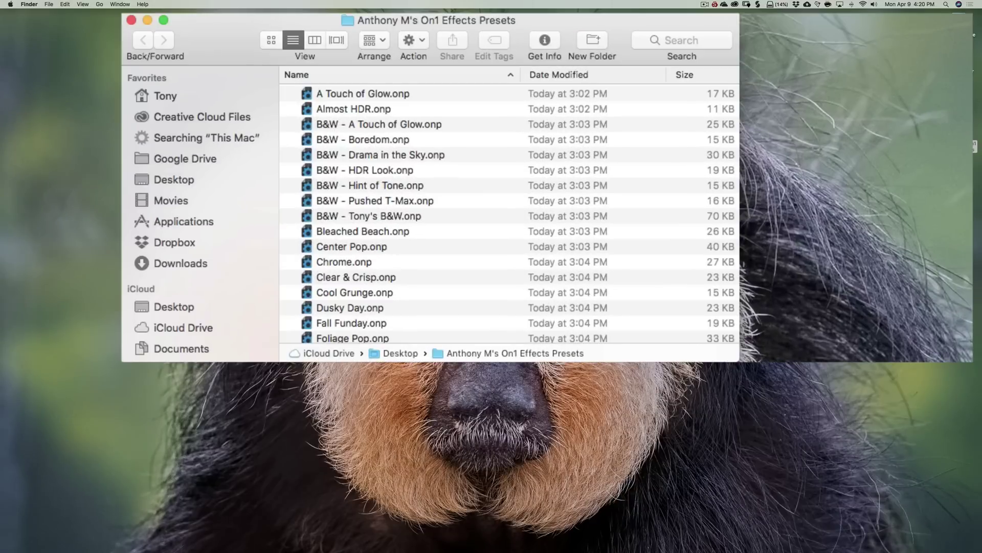
{"action": "left_click", "coordinate": [364, 93]}
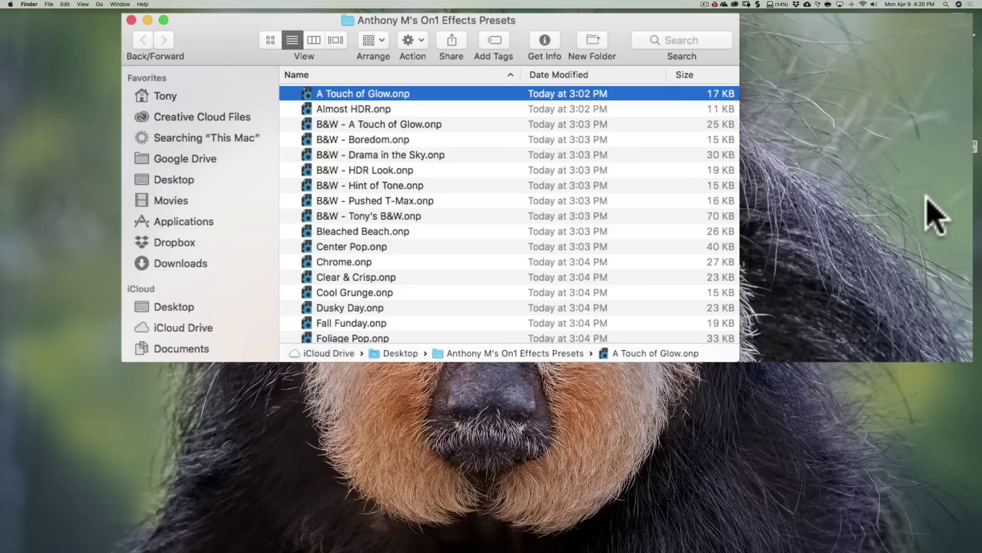
{"action": "key", "text": "super+a"}
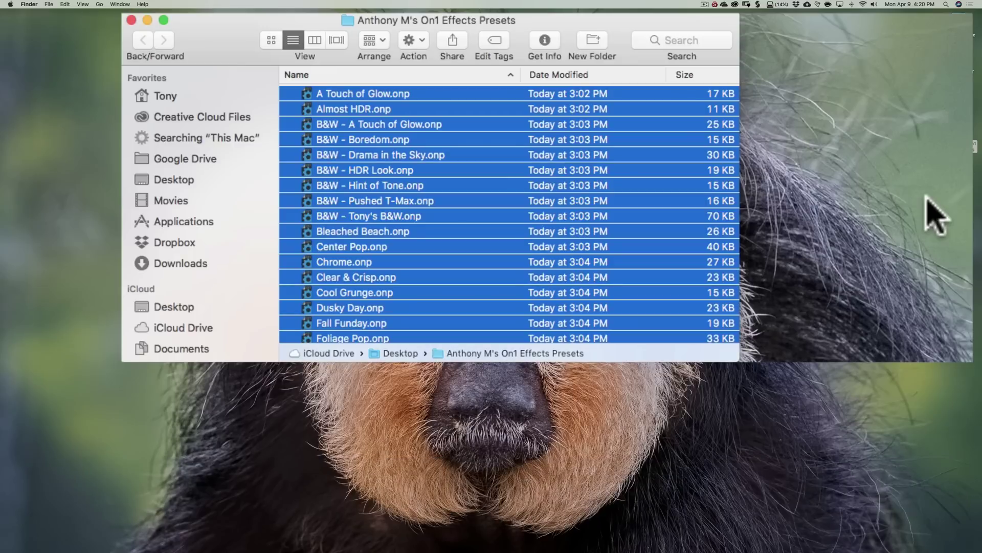
Open the selected .onp presets with ON1 Photo RAW 2018.app (default) from the context menu.
{"action": "right_click", "coordinate": [474, 104]}
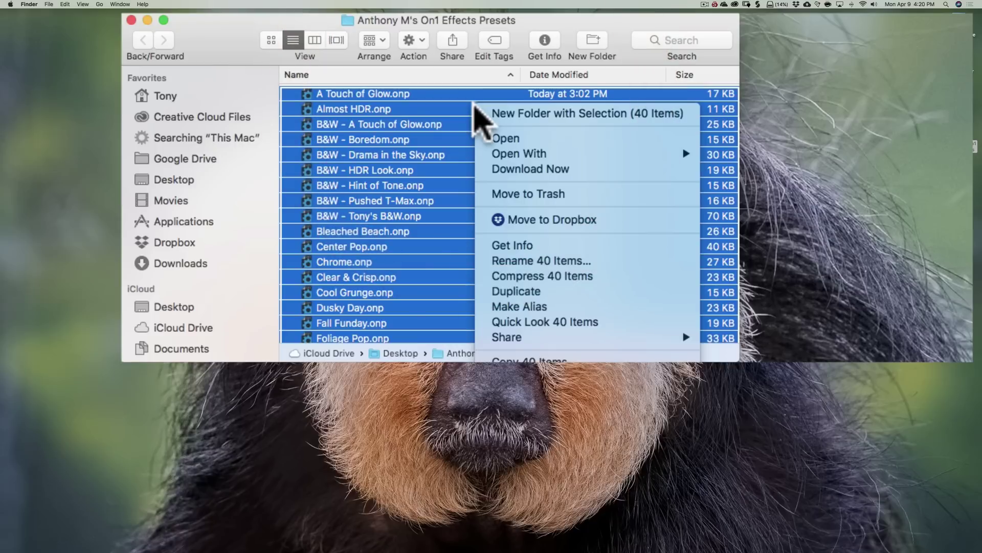
{"action": "mouse_move", "coordinate": [566, 153]}
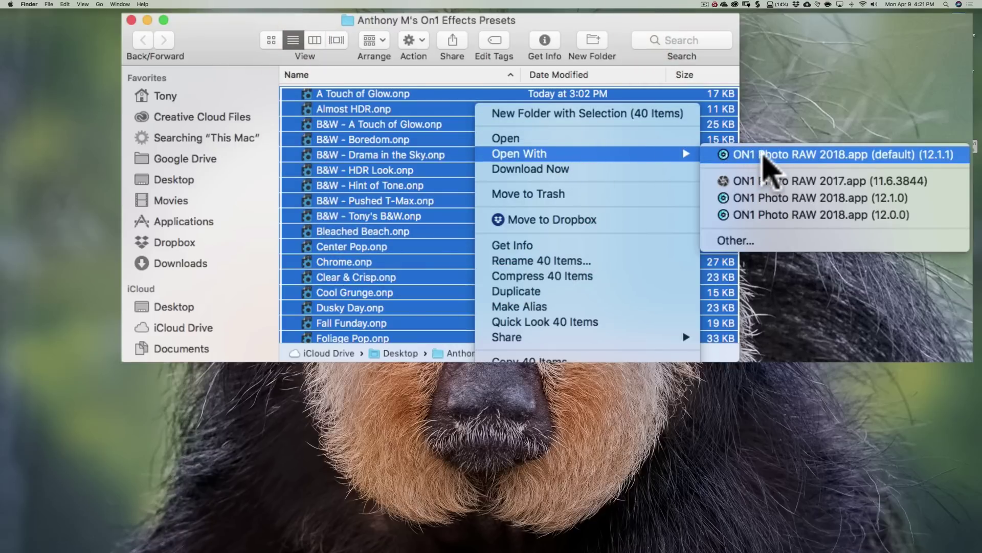
{"action": "left_click", "coordinate": [764, 155]}
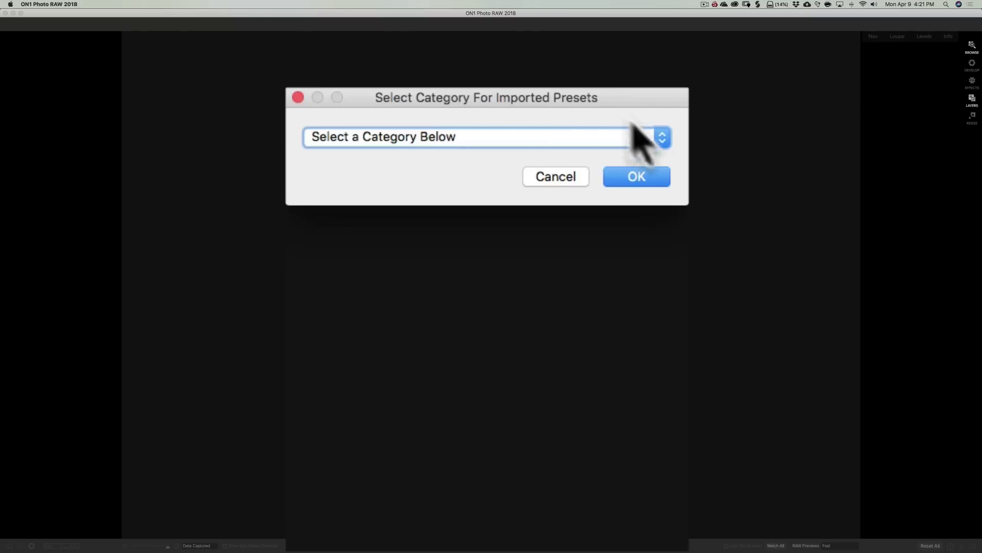
Add a new category with the pasted presets folder name and import all 40 presets into it.
{"action": "left_click", "coordinate": [662, 136]}
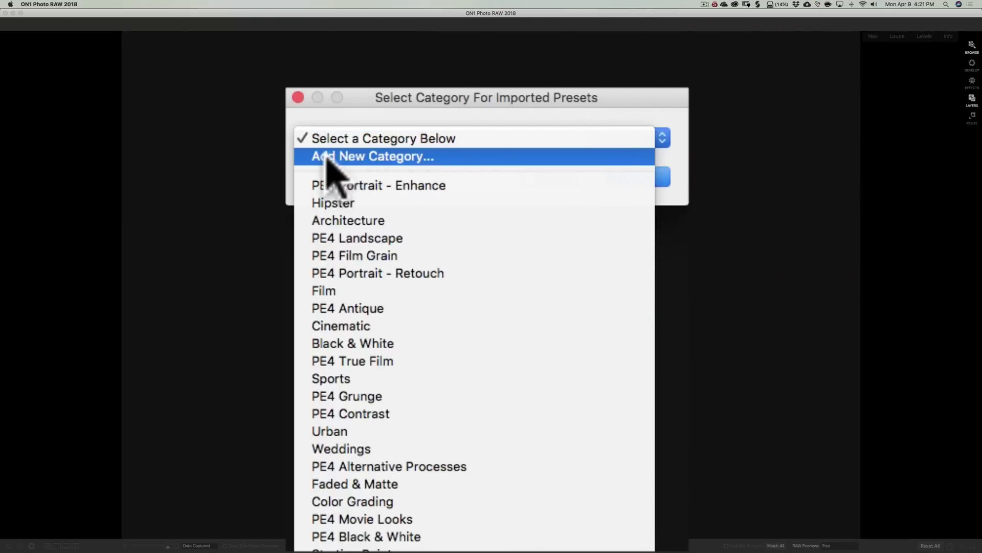
{"action": "left_click", "coordinate": [373, 157]}
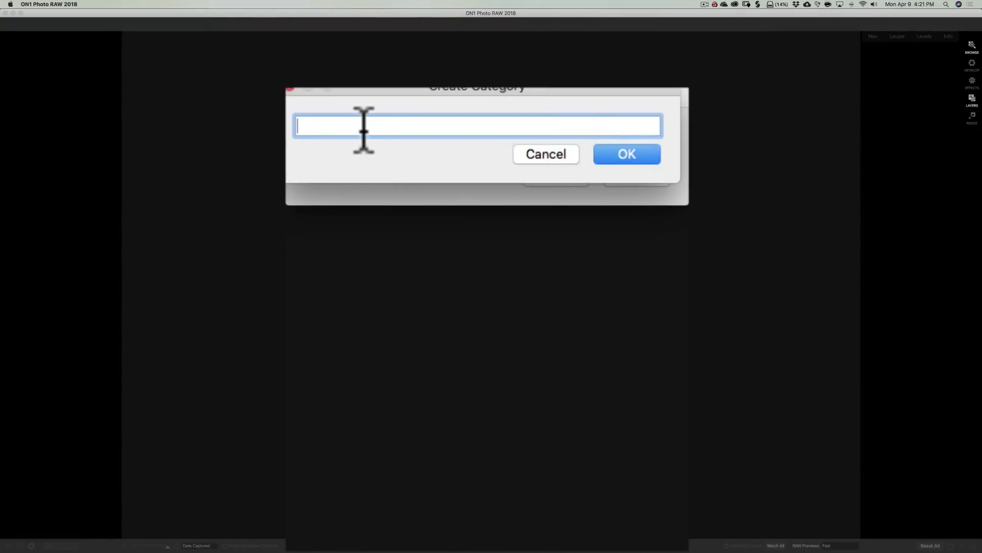
{"action": "key", "text": "super+v"}
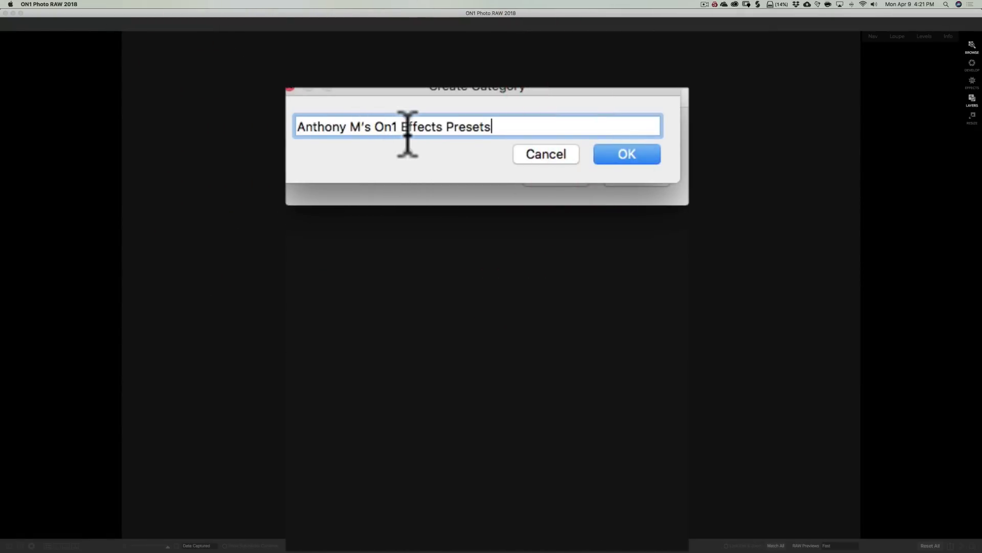
{"action": "left_click", "coordinate": [626, 153]}
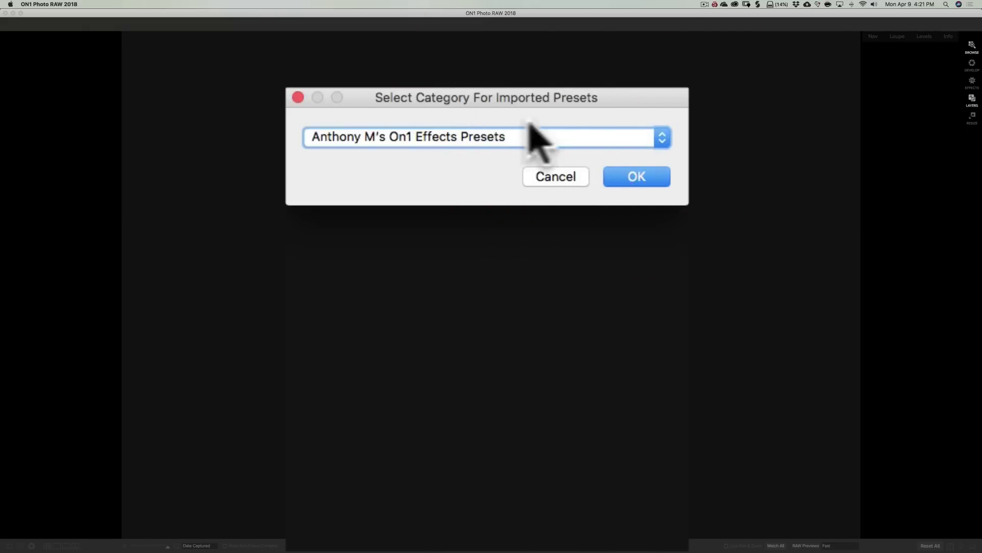
{"action": "left_click", "coordinate": [629, 176]}
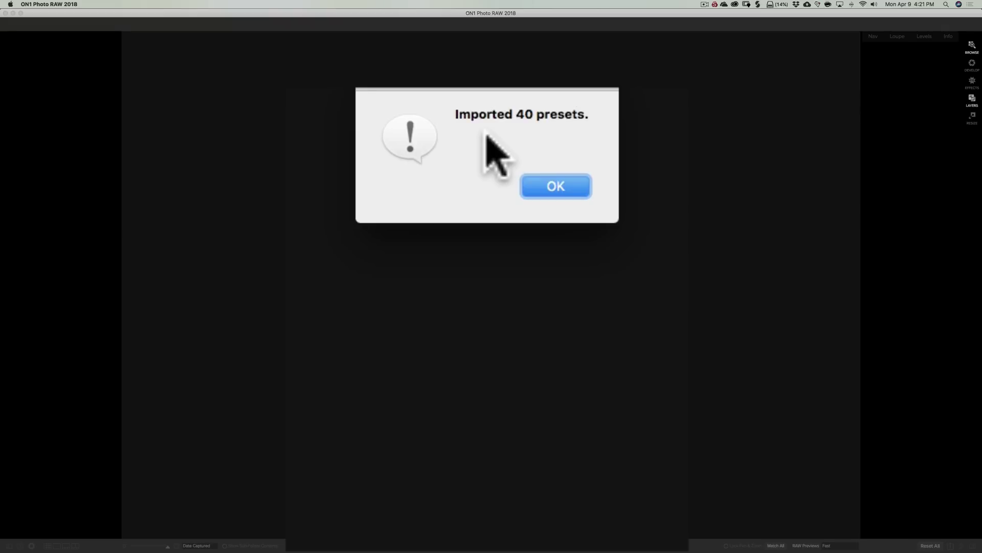
{"action": "left_click", "coordinate": [556, 187]}
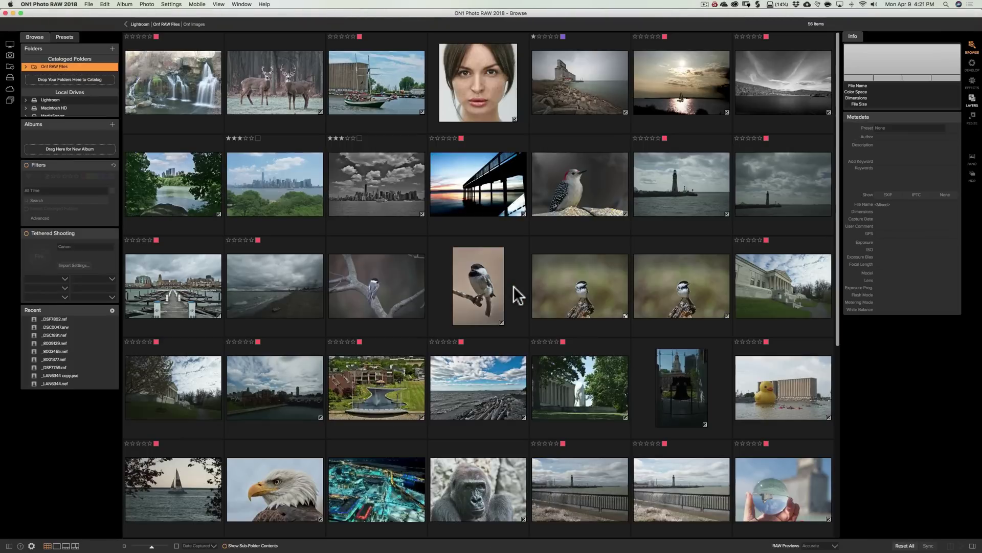
Open _DSF7759.raf from the Browse grid and switch it to the Effects module.
{"action": "scroll", "coordinate": [514, 286], "scroll_direction": "down", "scroll_amount": 6}
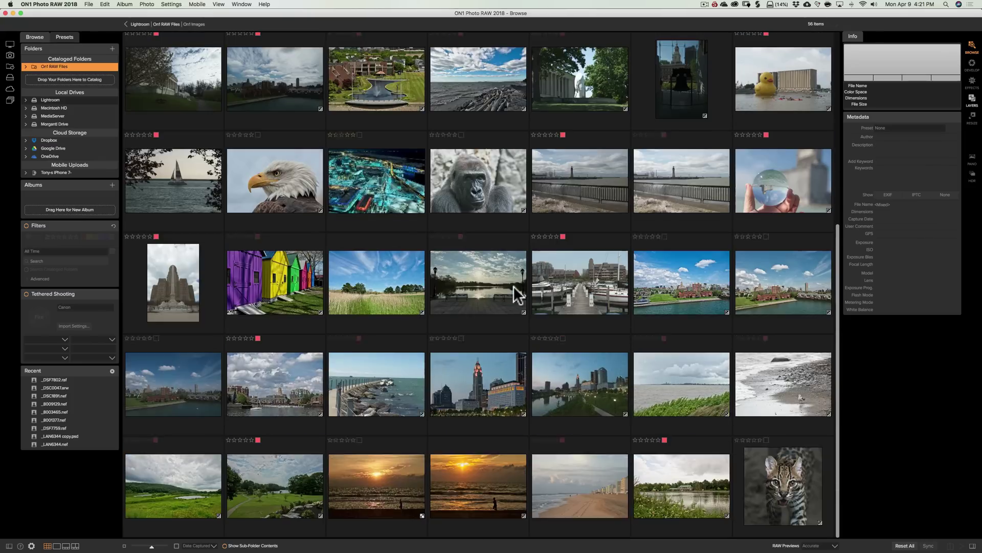
{"action": "double_click", "coordinate": [675, 296]}
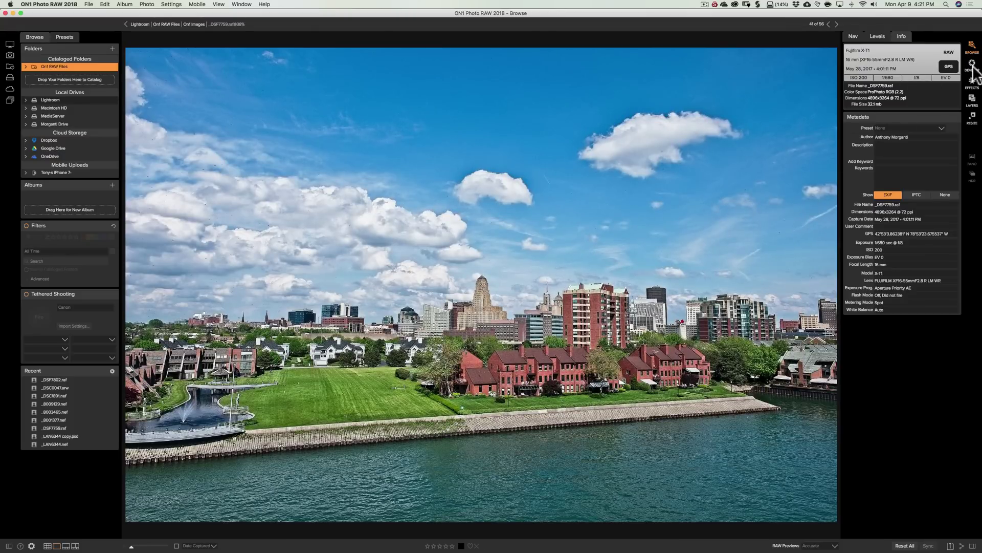
{"action": "left_click", "coordinate": [974, 84]}
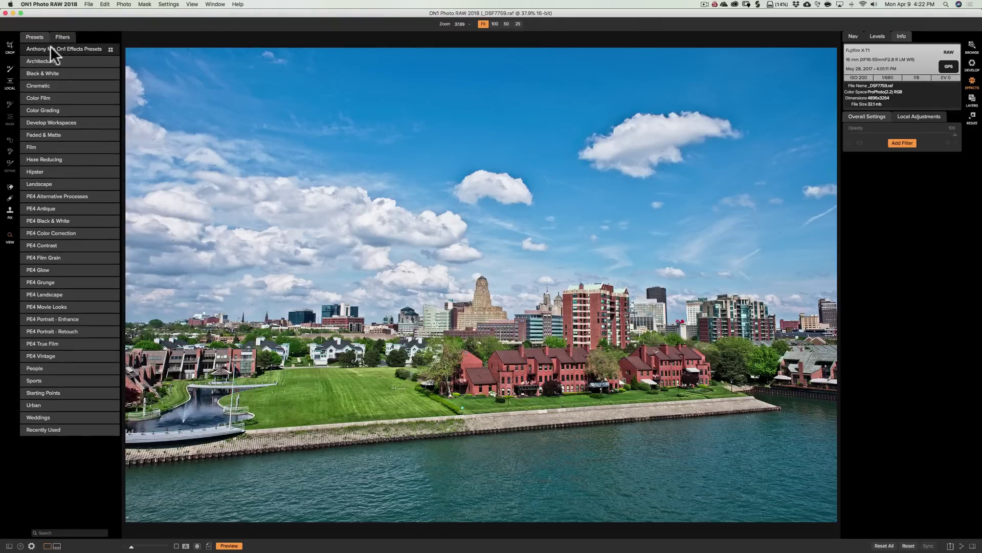
Expand the new custom presets category to preview each imported preset on the city photo.
{"action": "left_click", "coordinate": [101, 49]}
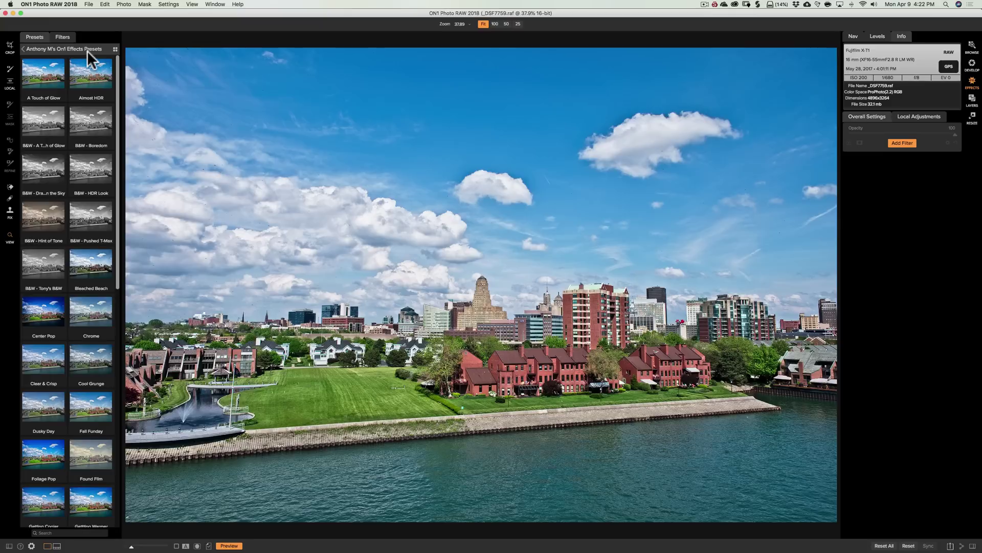
{"action": "left_click", "coordinate": [167, 4]}
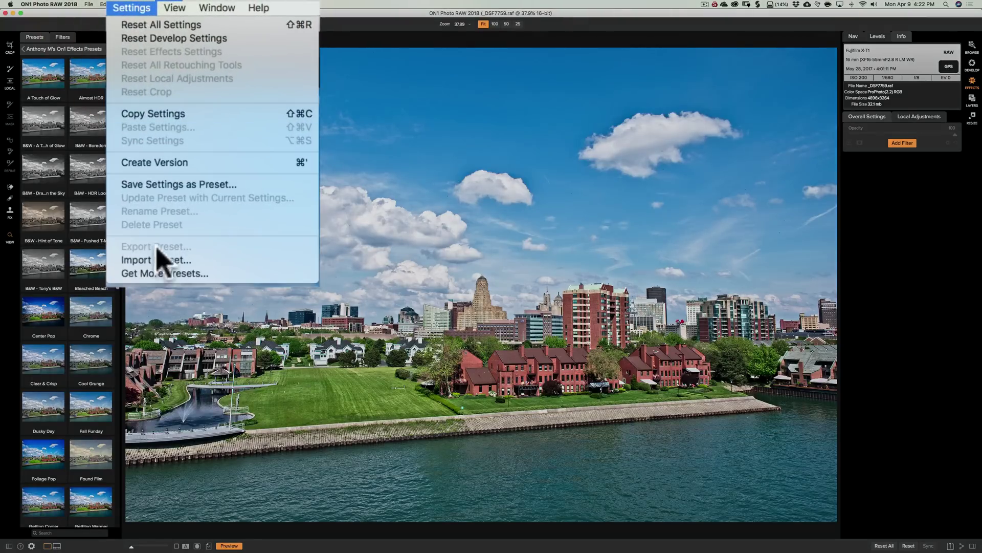
Start Import Preset, browse to the desktop presets folder and select Winter.onp.
{"action": "left_click", "coordinate": [167, 261]}
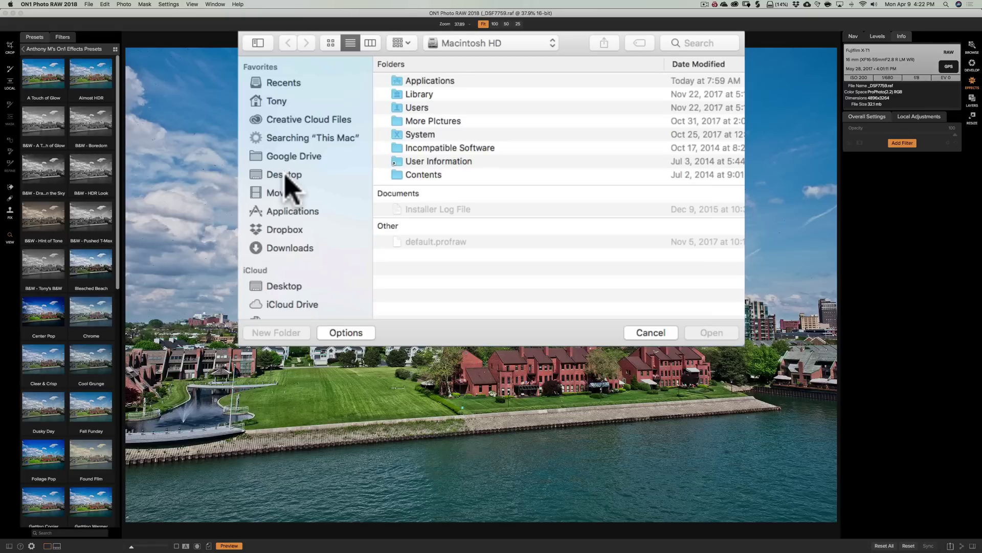
{"action": "left_click", "coordinate": [285, 176]}
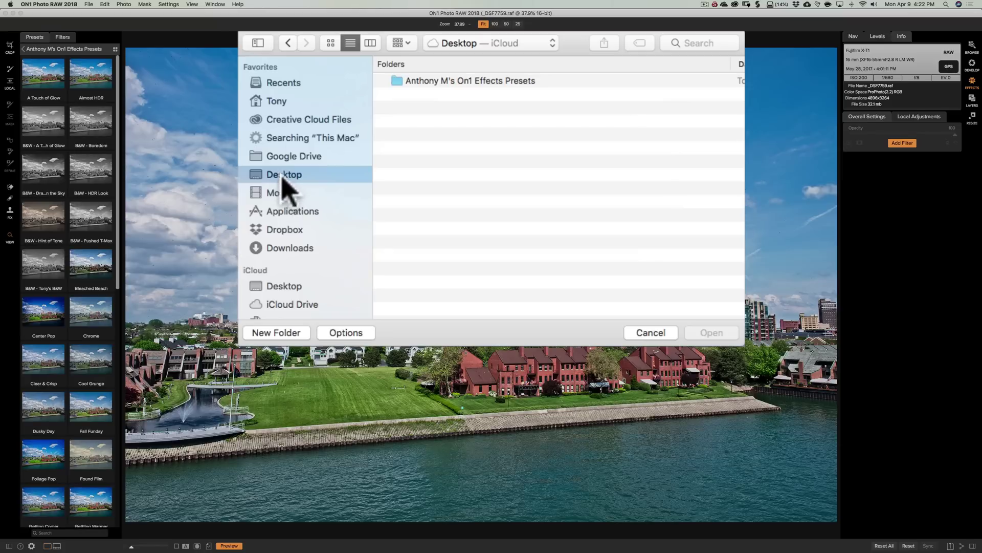
{"action": "double_click", "coordinate": [414, 82]}
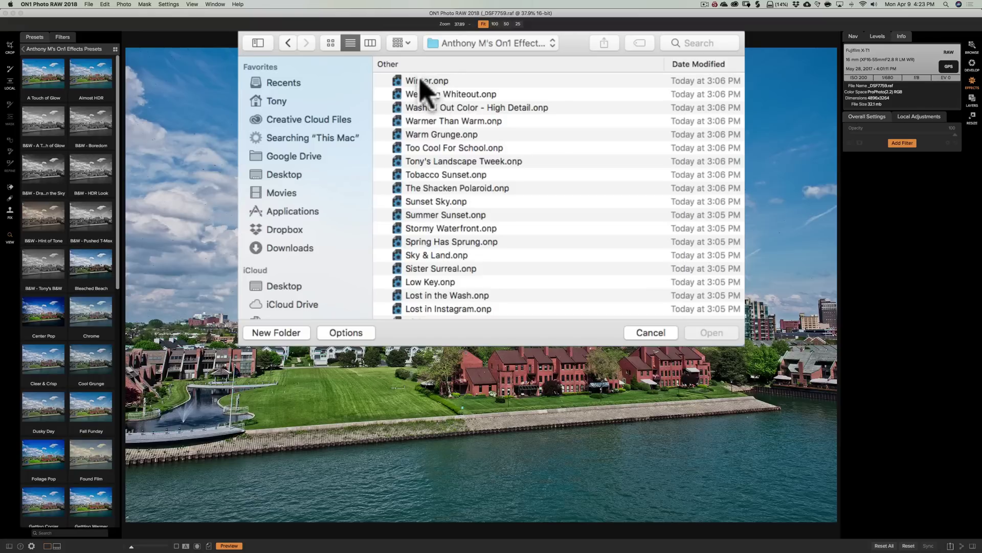
{"action": "left_click", "coordinate": [417, 81]}
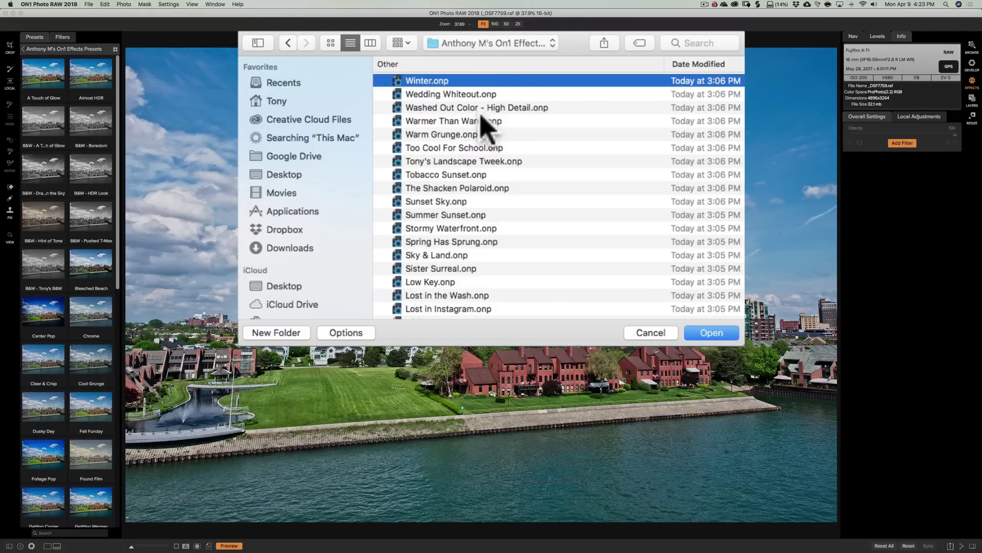
Add Wedding Whiteout, Washed Out Color, Warmer Than Warm, Warm Grunge and Too Cool For School to the selection.
{"action": "key", "text": "super"}
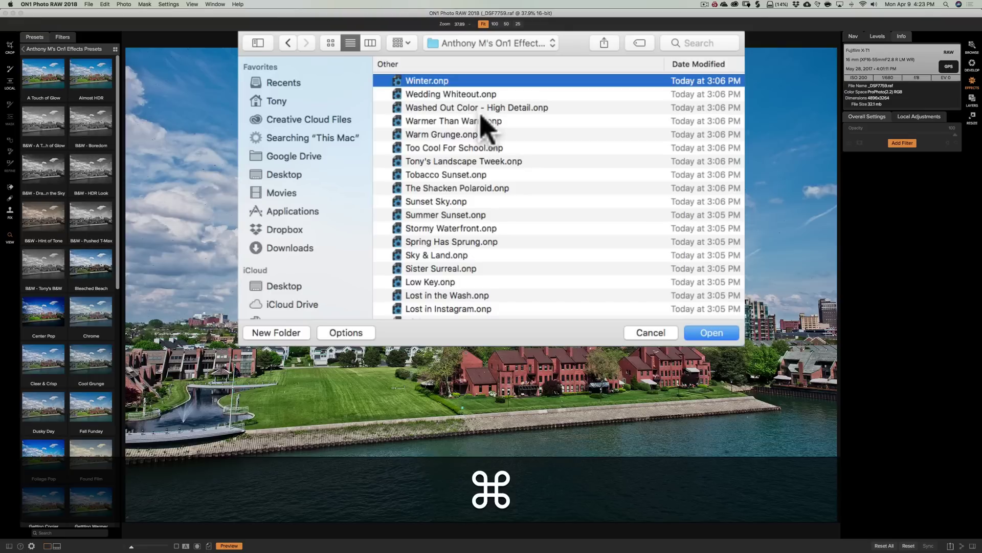
{"action": "key", "text": "super+a"}
{"action": "key", "text": "super"}
{"action": "key", "text": "super+a"}
{"action": "scroll", "coordinate": [458, 102], "scroll_direction": "down", "scroll_amount": 1}
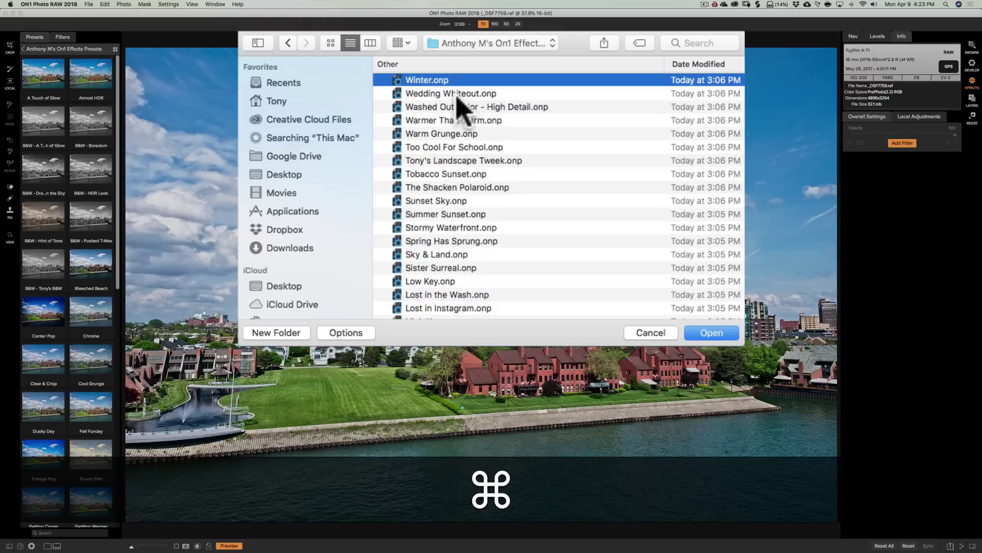
{"action": "left_click", "coordinate": [459, 95], "text": "super"}
{"action": "left_click", "coordinate": [457, 107], "text": "super"}
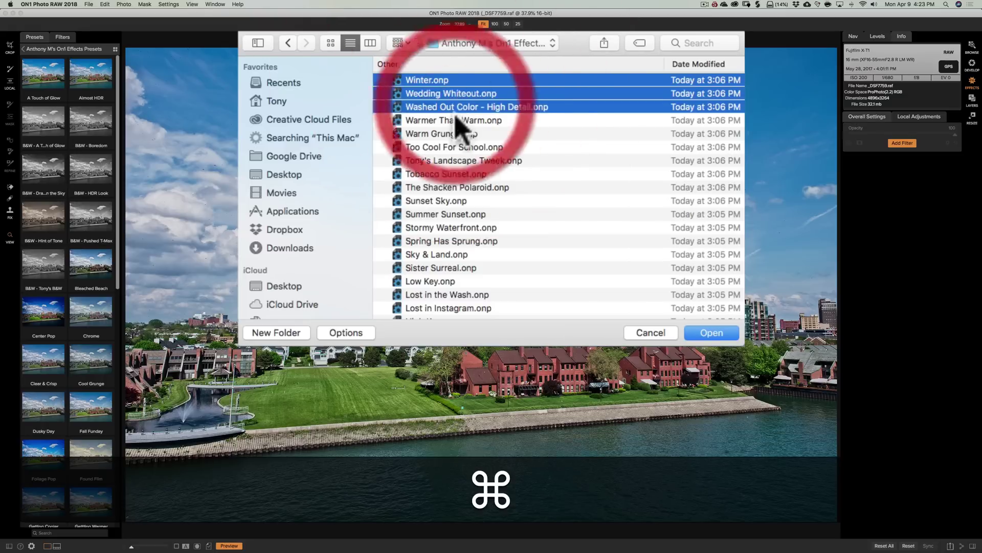
{"action": "left_click", "coordinate": [458, 120], "text": "super"}
{"action": "left_click", "coordinate": [453, 134], "text": "super"}
{"action": "left_click", "coordinate": [450, 147], "text": "super"}
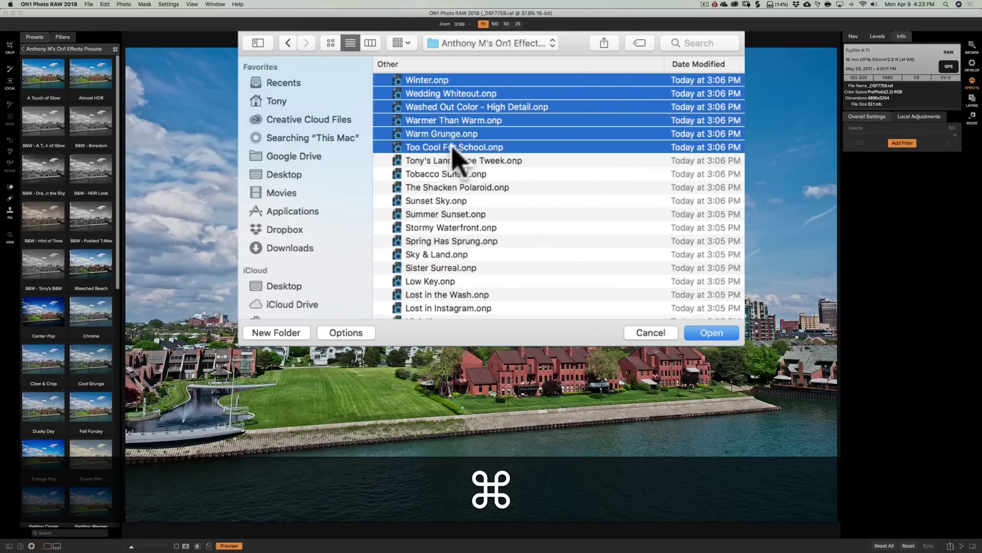
Add the remaining presets down to Sky & Land.onp and open them for import.
{"action": "left_click", "coordinate": [452, 160], "text": "super"}
{"action": "left_click", "coordinate": [453, 174], "text": "super"}
{"action": "left_click", "coordinate": [453, 188], "text": "super"}
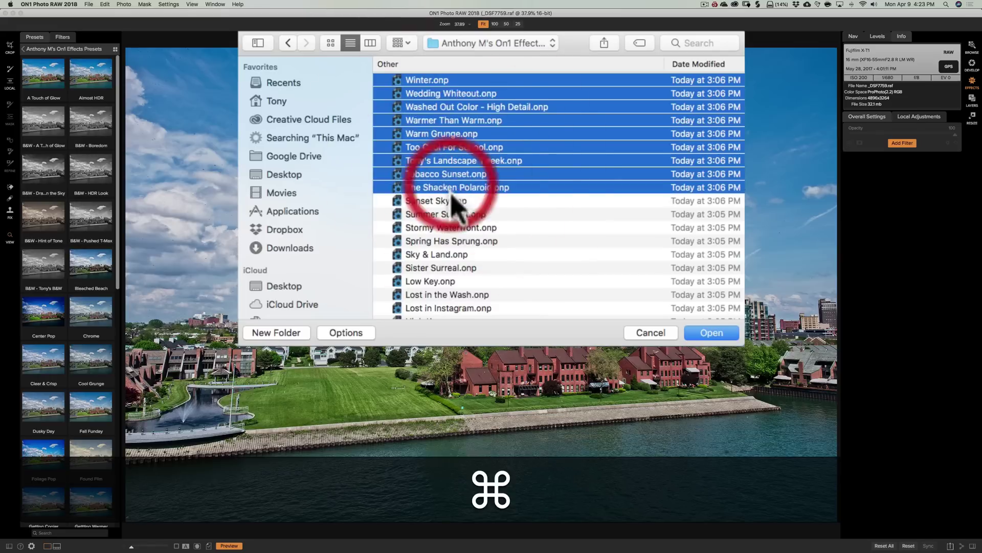
{"action": "left_click", "coordinate": [455, 201], "text": "super"}
{"action": "left_click", "coordinate": [456, 215], "text": "super"}
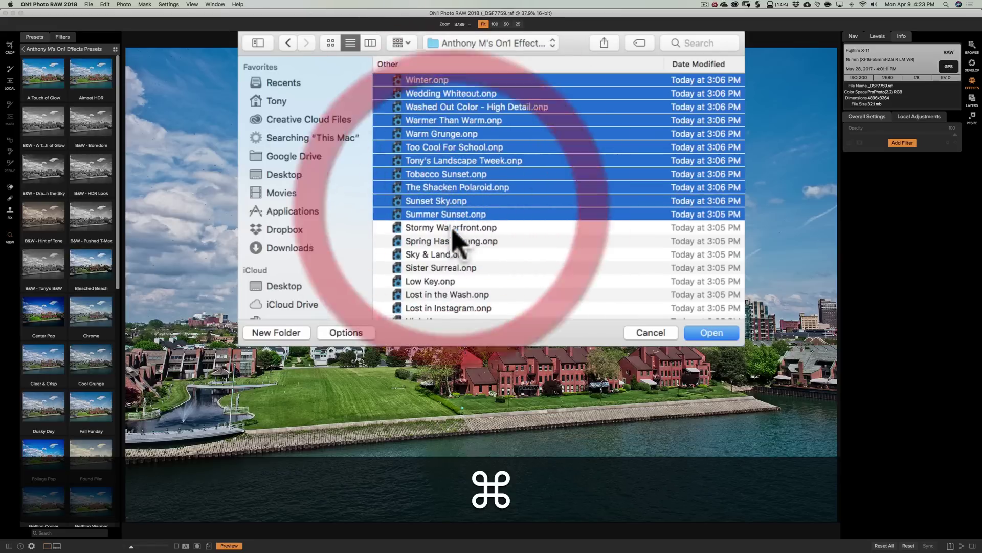
{"action": "left_click", "coordinate": [453, 227], "text": "super"}
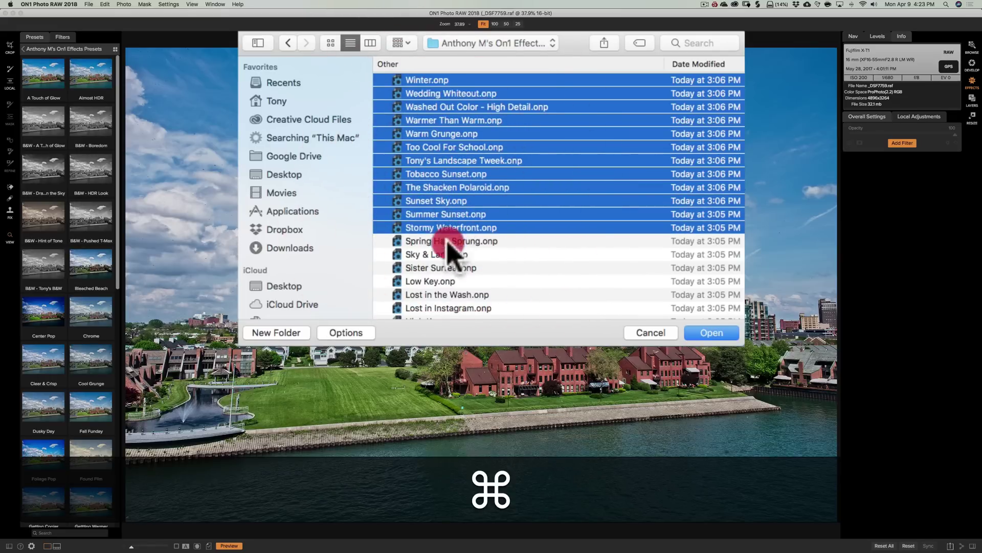
{"action": "left_click", "coordinate": [453, 241], "text": "super"}
{"action": "left_click", "coordinate": [451, 254], "text": "super"}
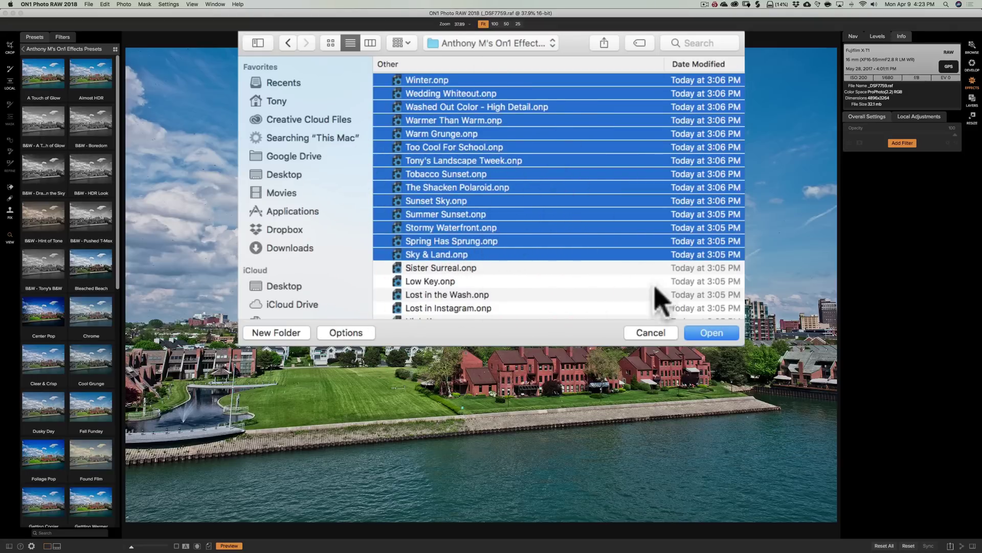
{"action": "left_click", "coordinate": [703, 335]}
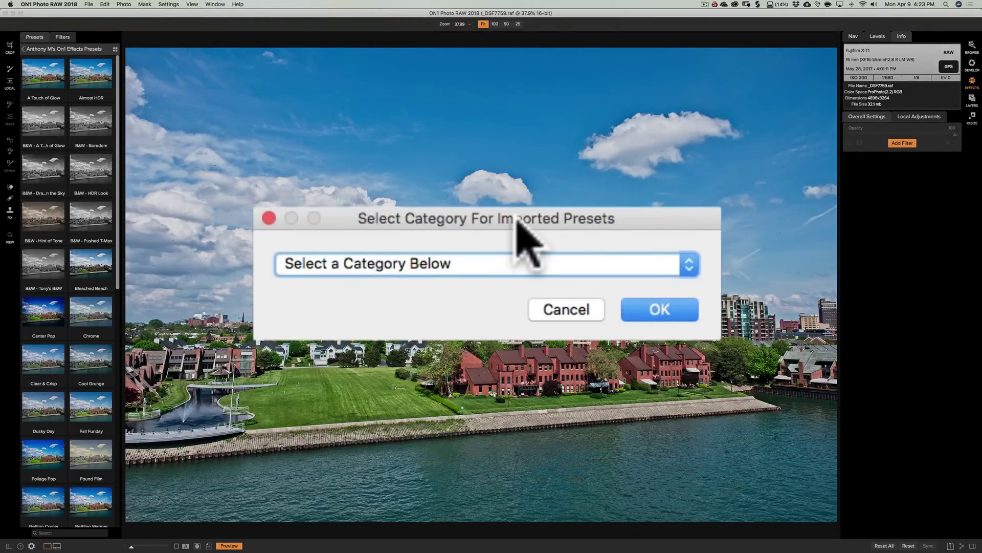
Cancel both the new-category prompt and the category selection, abandoning the second import.
{"action": "left_click", "coordinate": [690, 264]}
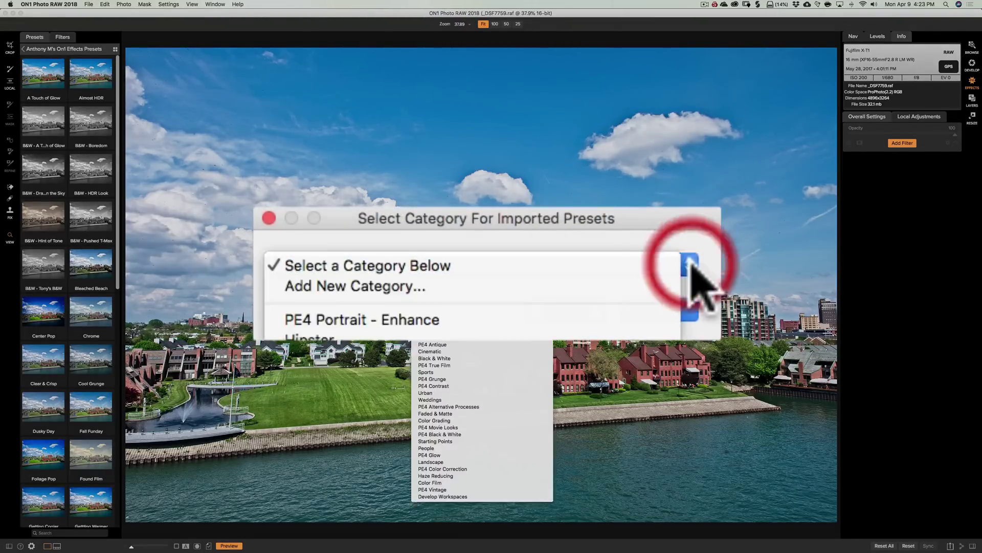
{"action": "left_click", "coordinate": [427, 286]}
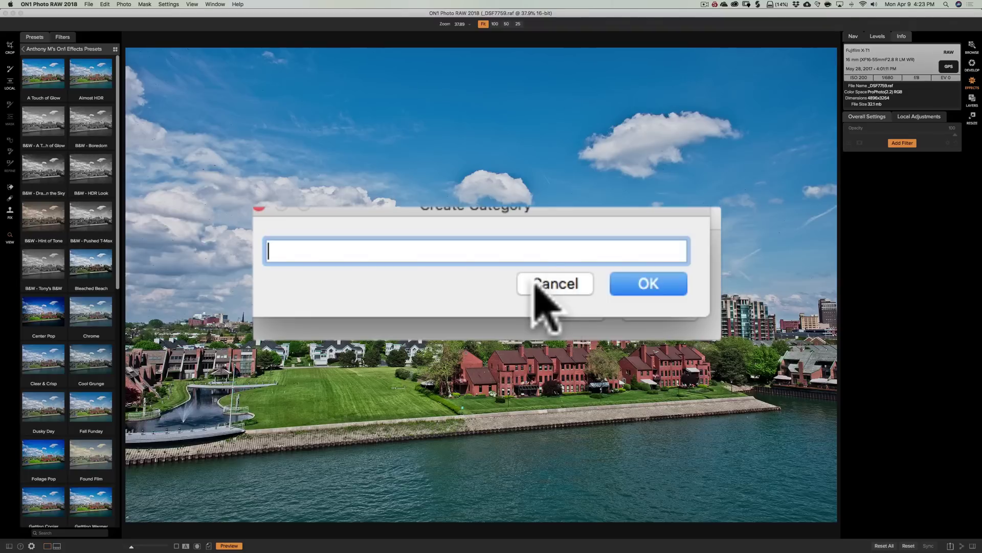
{"action": "left_click", "coordinate": [553, 286]}
{"action": "left_click", "coordinate": [559, 311]}
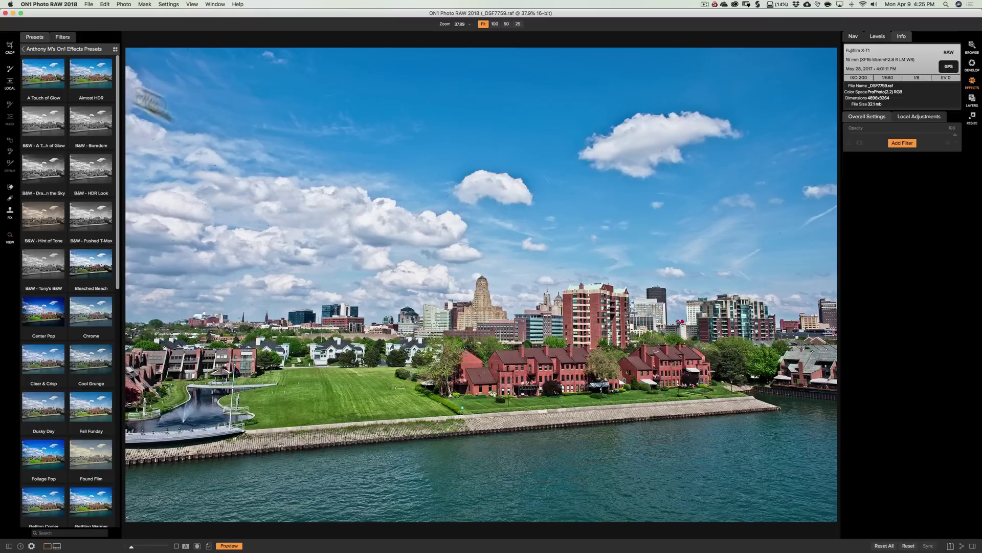
Preview presets A Touch of Glow, Almost HDR and the B&W set through B&W - Pushed T-Max.
{"action": "left_click", "coordinate": [44, 74]}
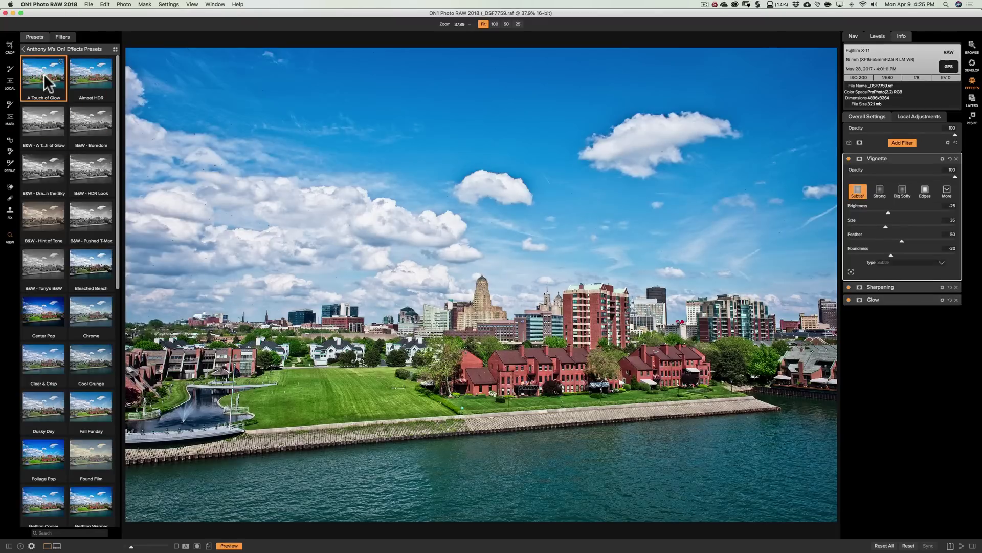
{"action": "left_click", "coordinate": [87, 75]}
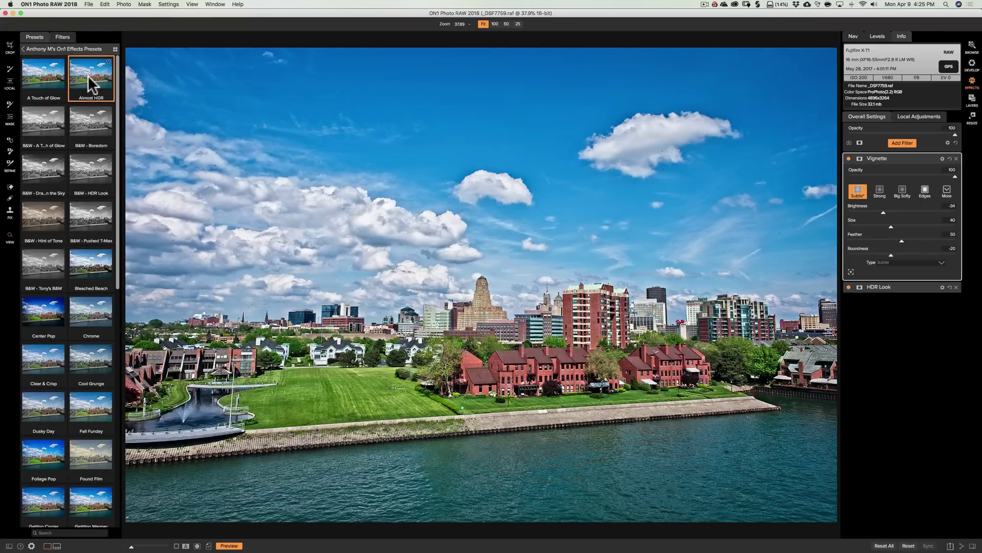
{"action": "left_click", "coordinate": [38, 118]}
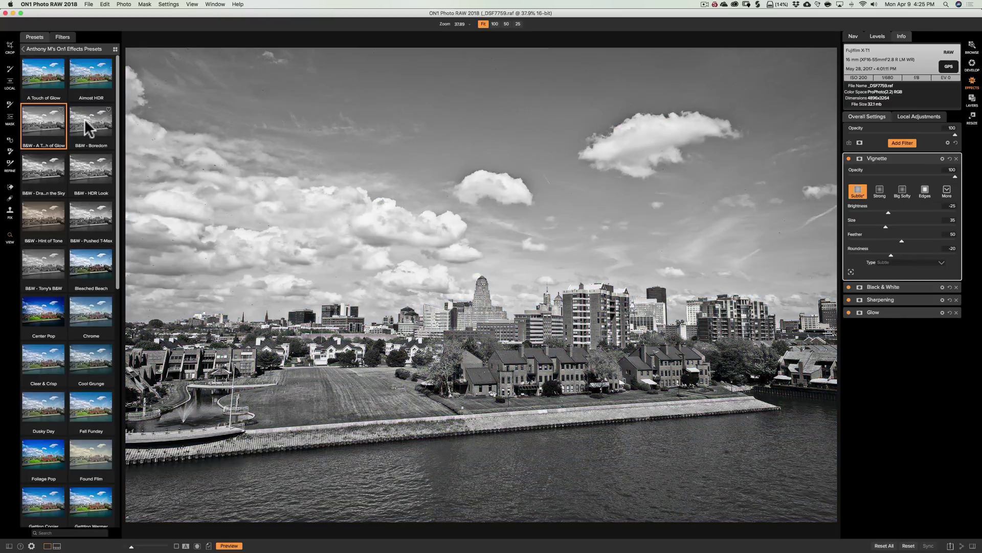
{"action": "left_click", "coordinate": [87, 123]}
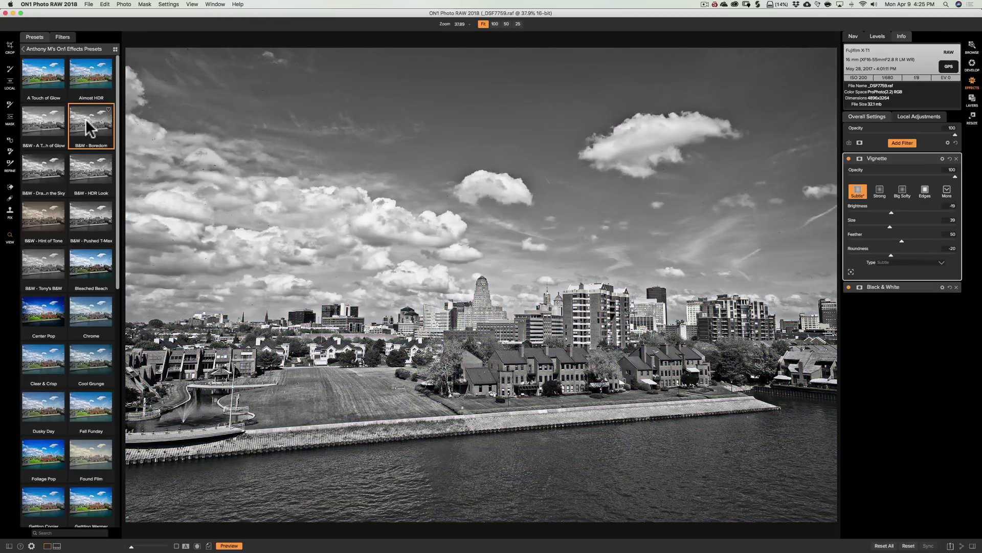
{"action": "left_click", "coordinate": [39, 168]}
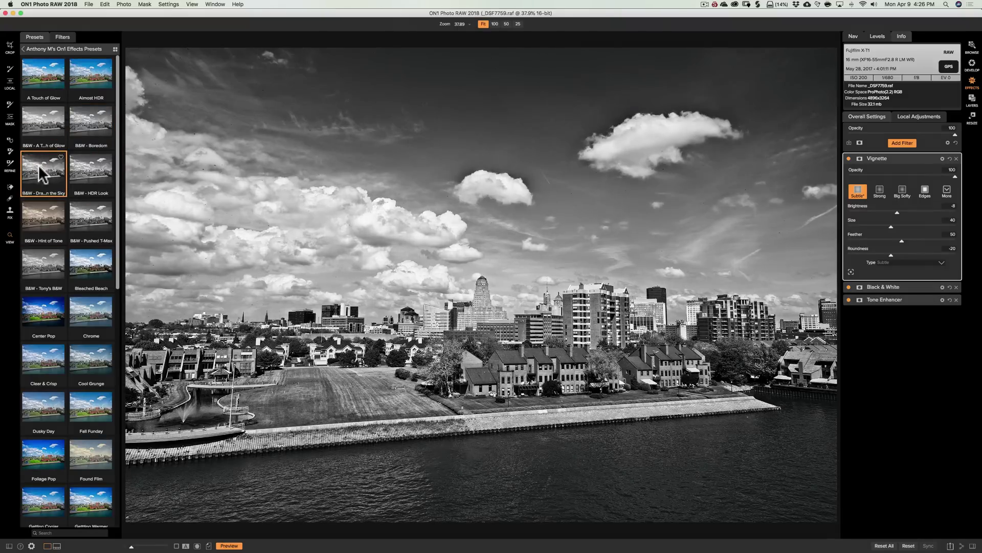
{"action": "left_click", "coordinate": [92, 176]}
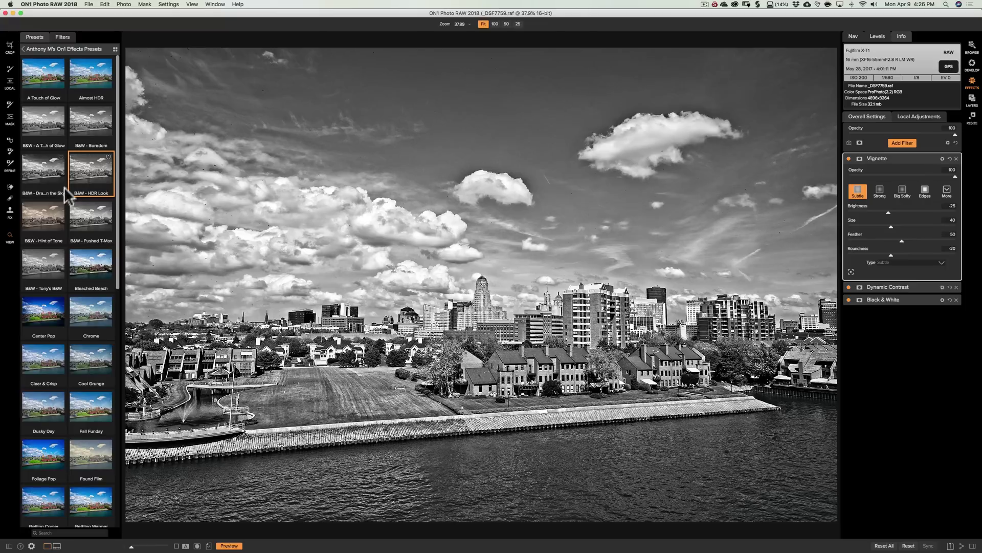
{"action": "left_click", "coordinate": [41, 225]}
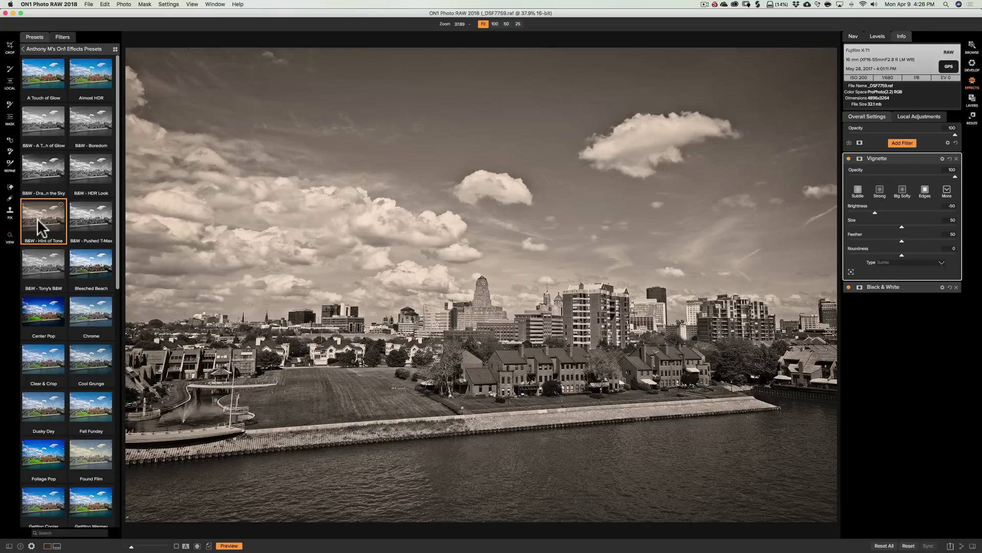
{"action": "left_click", "coordinate": [90, 217]}
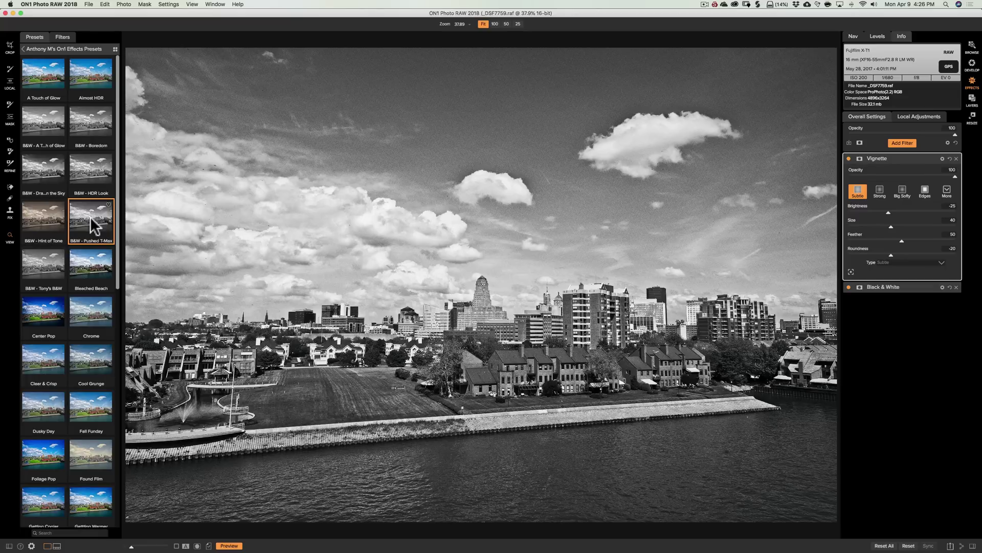
Preview the last B&W preset, then Bleached Beach, Center Pop, Chrome, Clear & Crisp, Cool Grunge, Dusky Day, Fall Funday.
{"action": "left_click", "coordinate": [41, 265]}
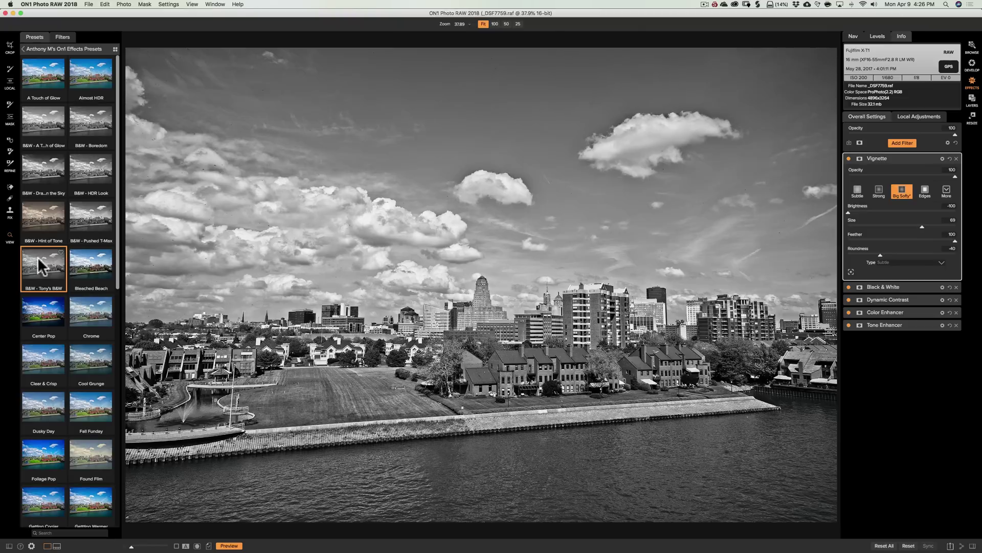
{"action": "left_click", "coordinate": [95, 272]}
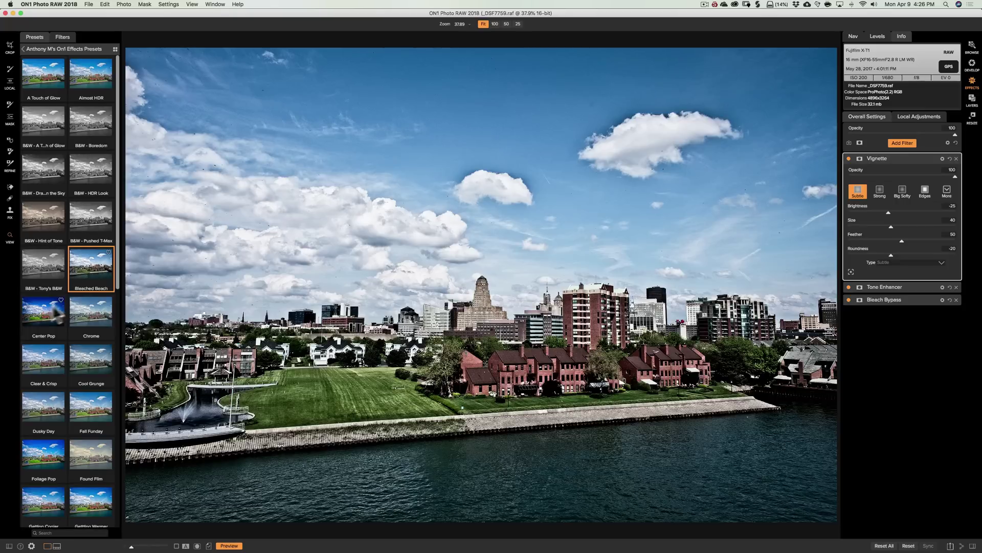
{"action": "left_click", "coordinate": [43, 318]}
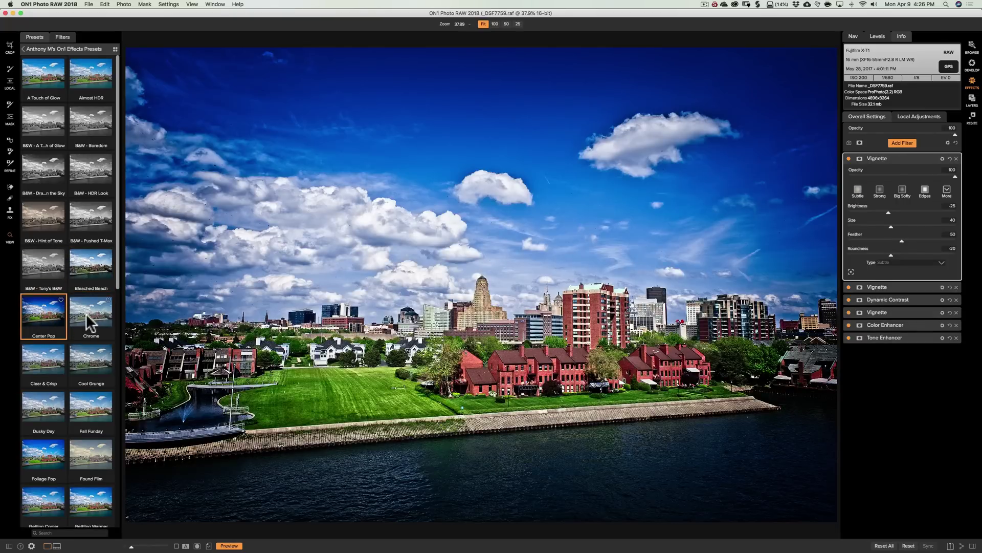
{"action": "left_click", "coordinate": [90, 323]}
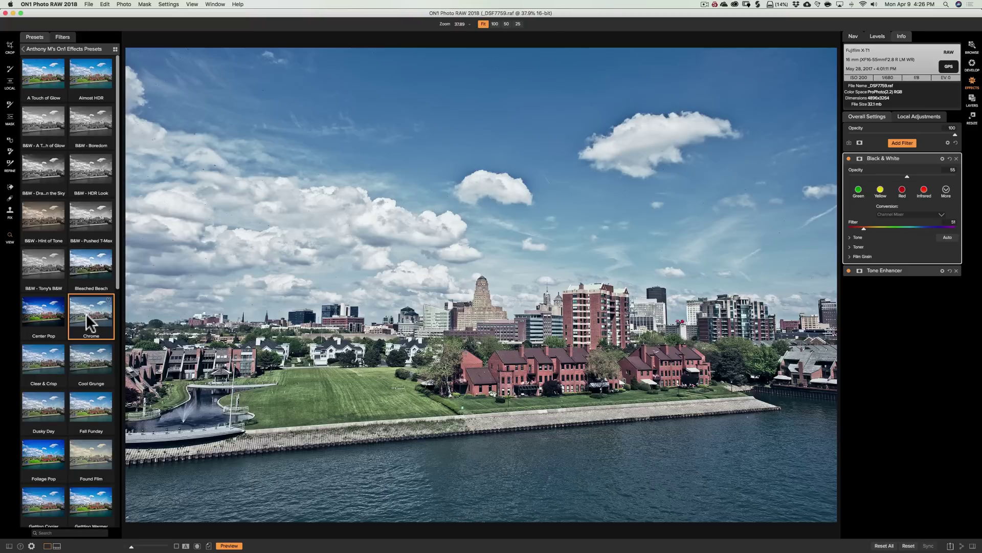
{"action": "left_click", "coordinate": [39, 364]}
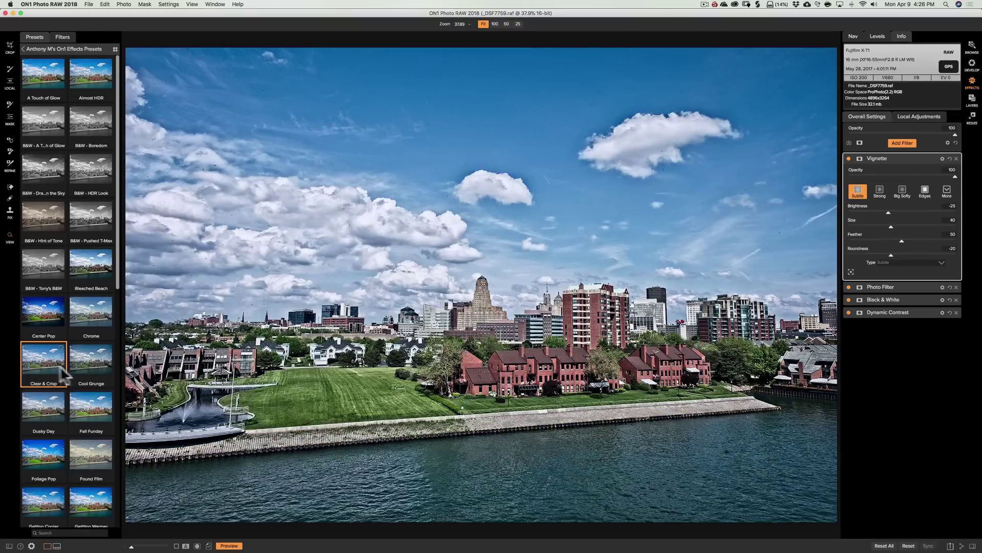
{"action": "left_click", "coordinate": [92, 367]}
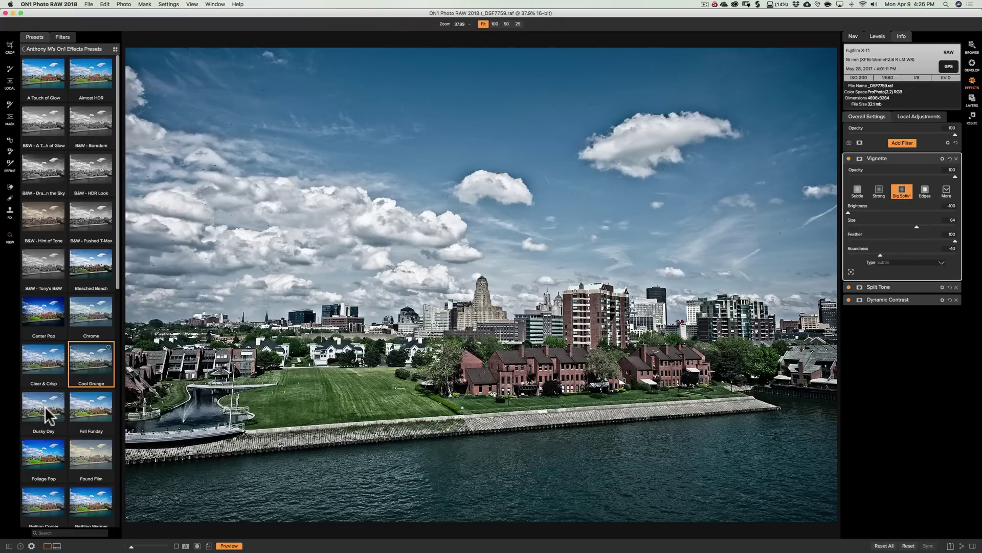
{"action": "left_click", "coordinate": [50, 414]}
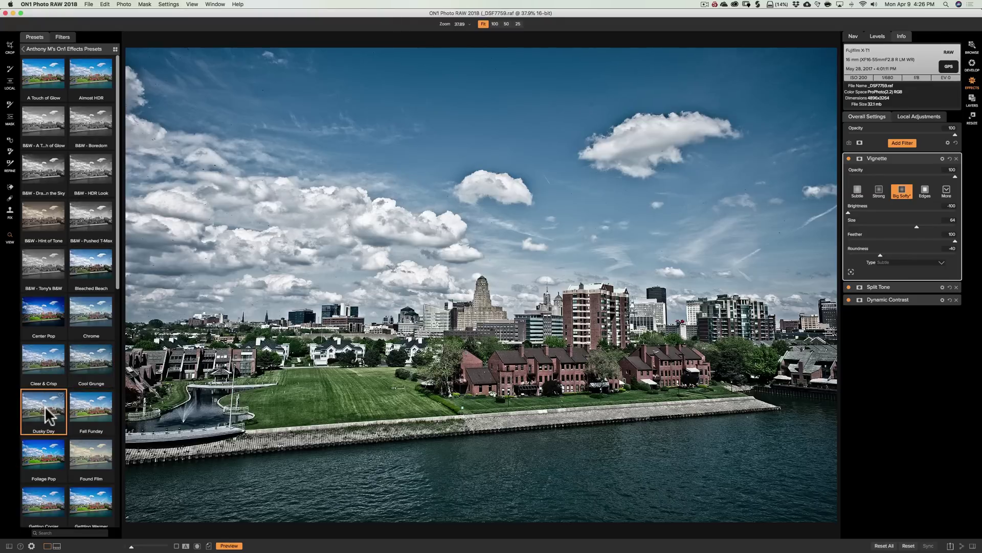
{"action": "left_click", "coordinate": [95, 414]}
Preview Foliage Pop, Found Film, Getting Cooler, Getting Warmer, Gherkin and High Key on the photo.
{"action": "scroll", "coordinate": [92, 407], "scroll_direction": "down", "scroll_amount": 3}
{"action": "left_click", "coordinate": [43, 394]}
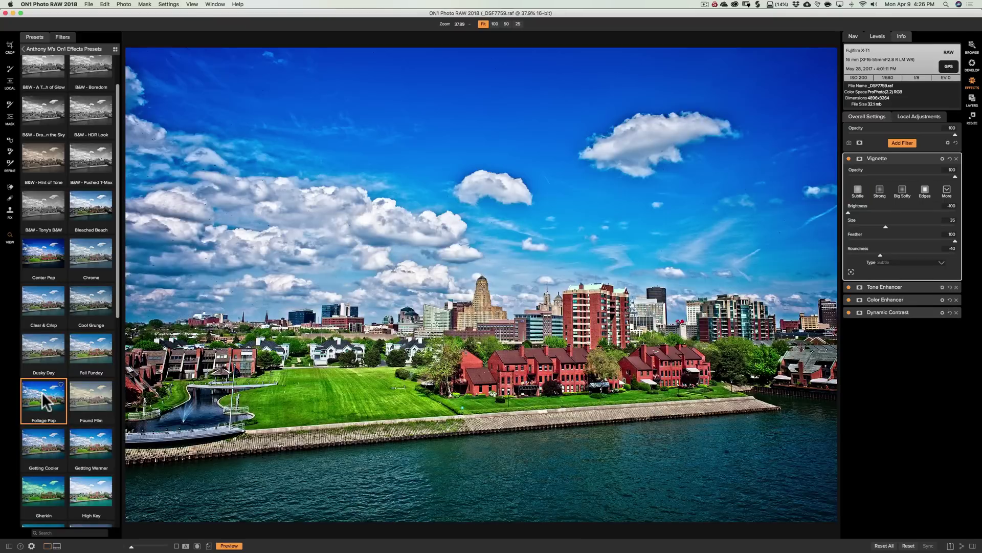
{"action": "left_click", "coordinate": [91, 407]}
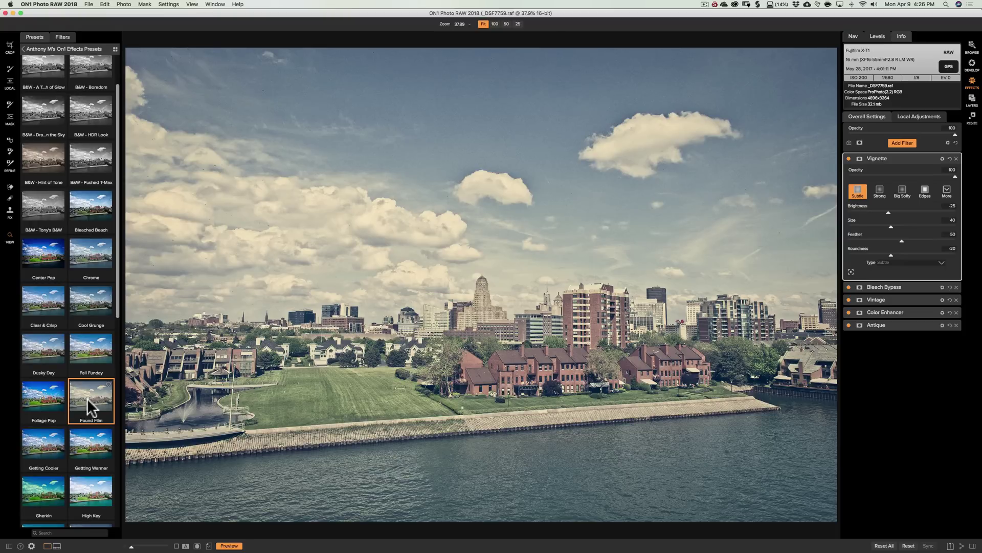
{"action": "left_click", "coordinate": [41, 450]}
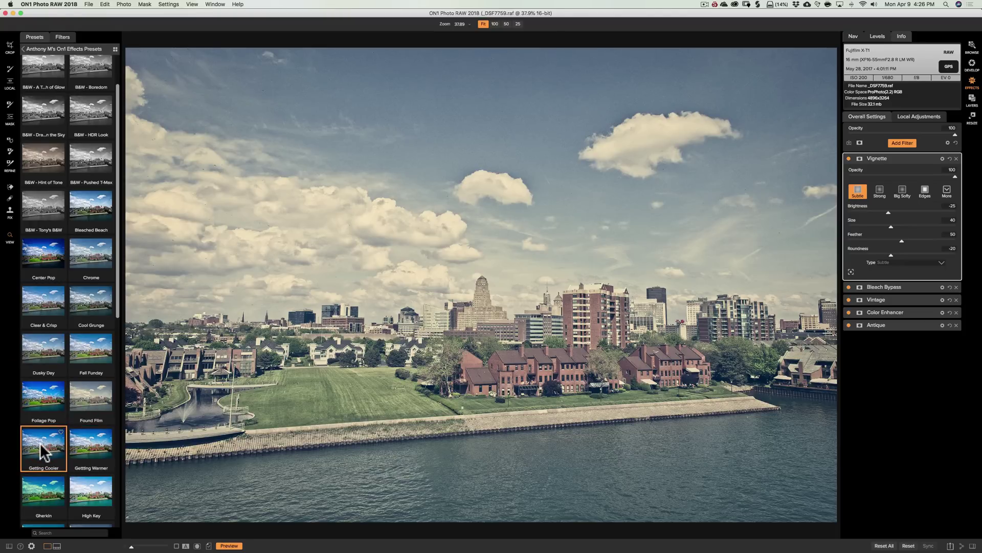
{"action": "scroll", "coordinate": [62, 425], "scroll_direction": "down", "scroll_amount": 3}
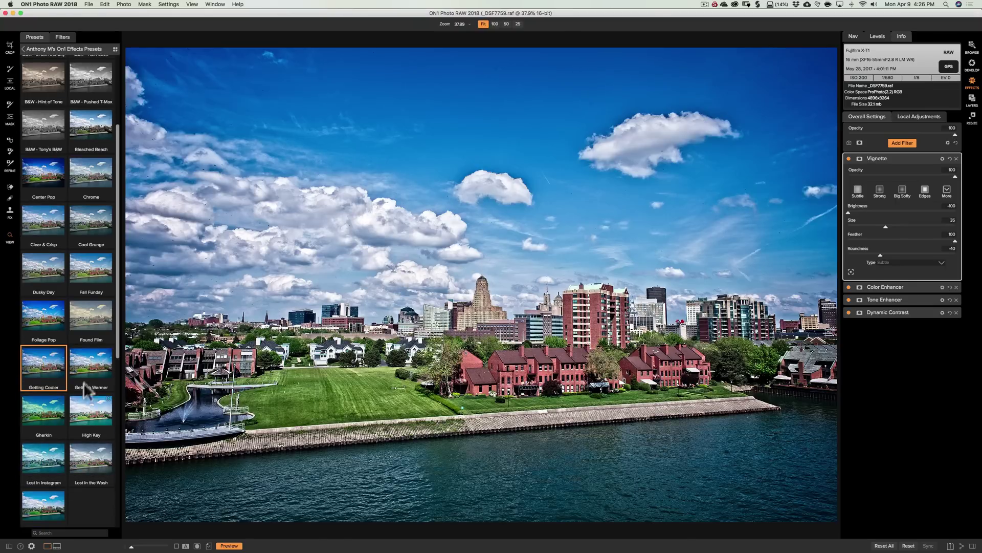
{"action": "left_click", "coordinate": [88, 366]}
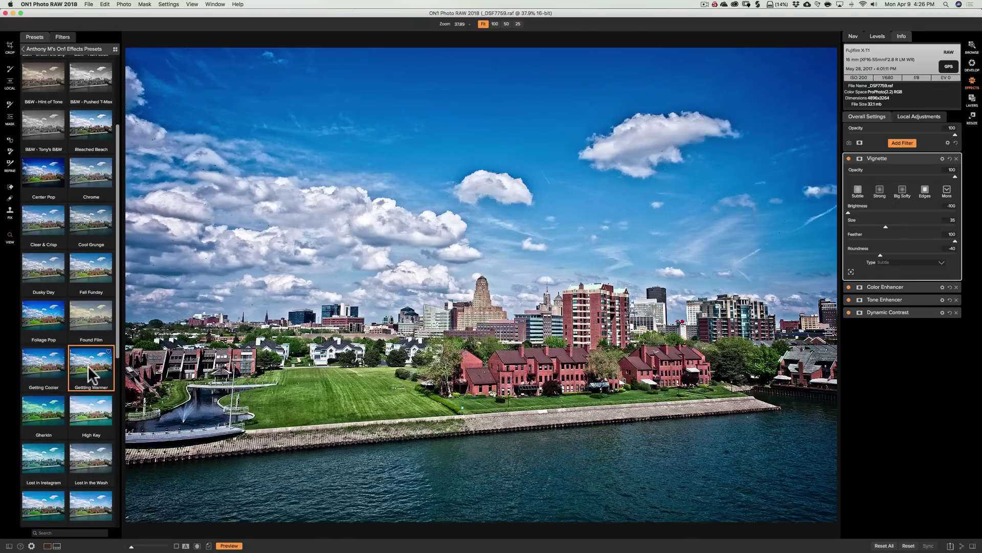
{"action": "left_click", "coordinate": [37, 416]}
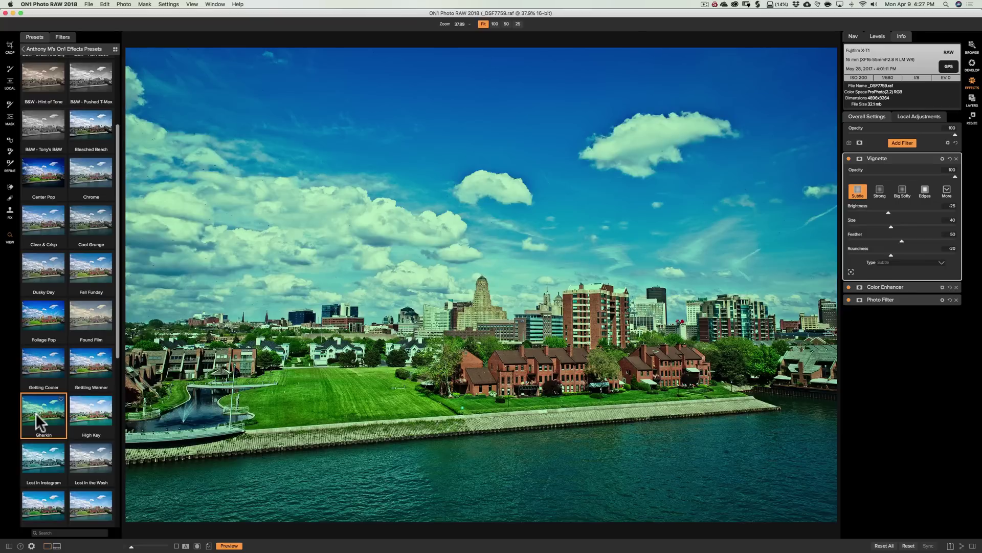
{"action": "left_click", "coordinate": [92, 418]}
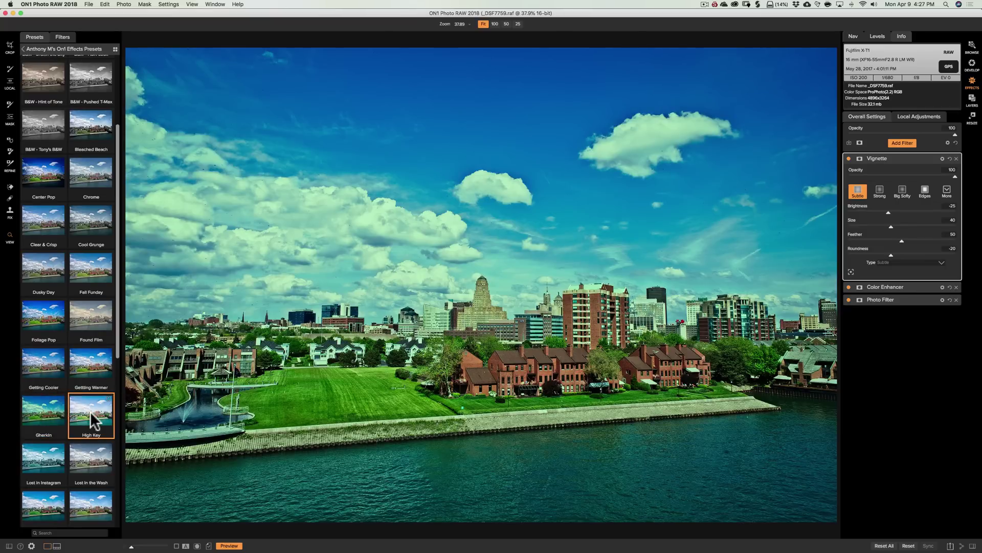
Preview Lost in Instagram, Lost in the Wash, Low Key and Sister Surreal on the city photo.
{"action": "scroll", "coordinate": [66, 401], "scroll_direction": "down", "scroll_amount": 3}
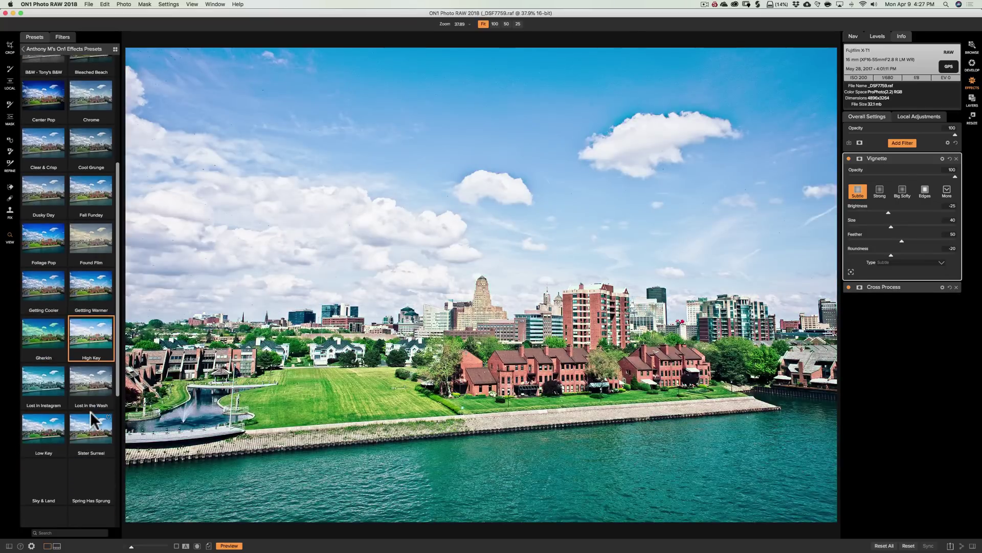
{"action": "left_click", "coordinate": [43, 384]}
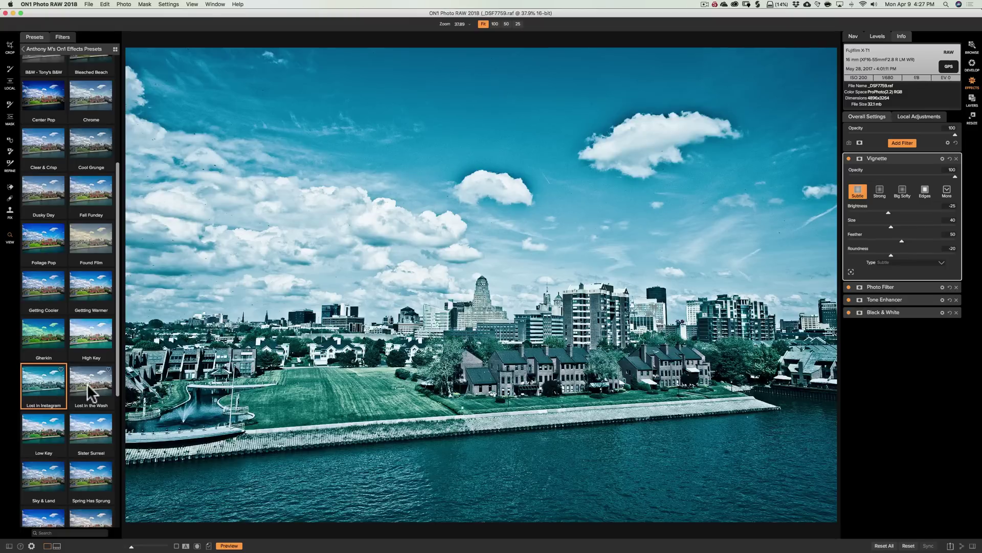
{"action": "left_click", "coordinate": [88, 386]}
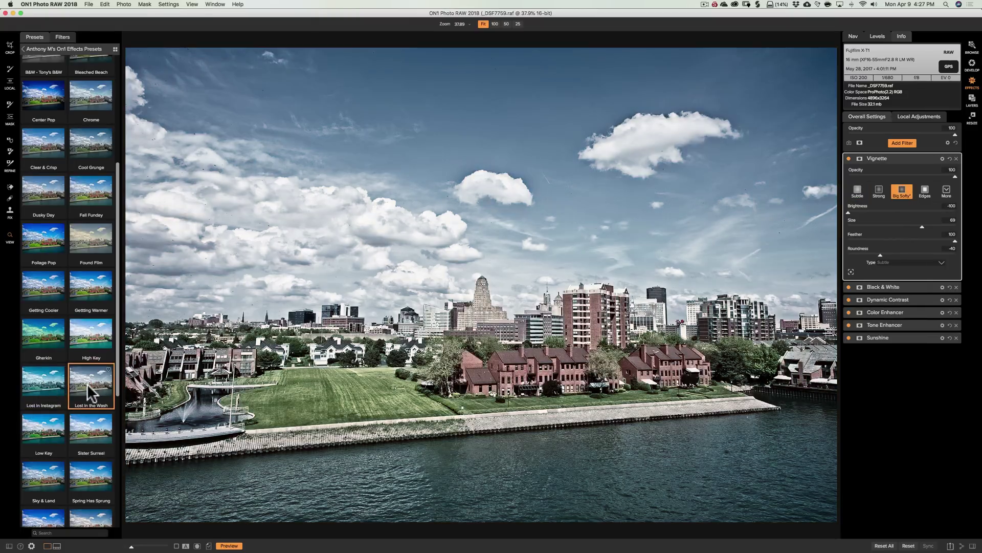
{"action": "left_click", "coordinate": [42, 434]}
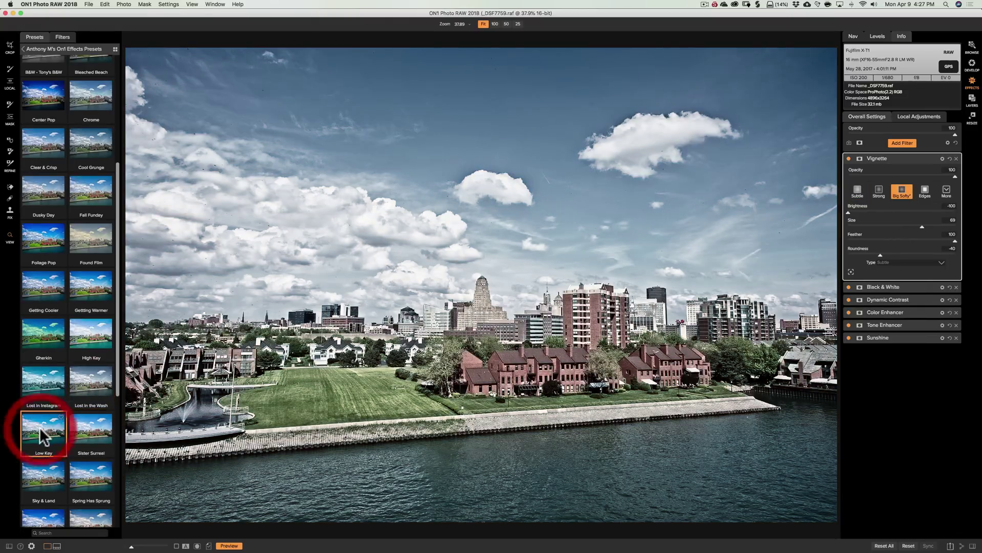
{"action": "left_click", "coordinate": [86, 427]}
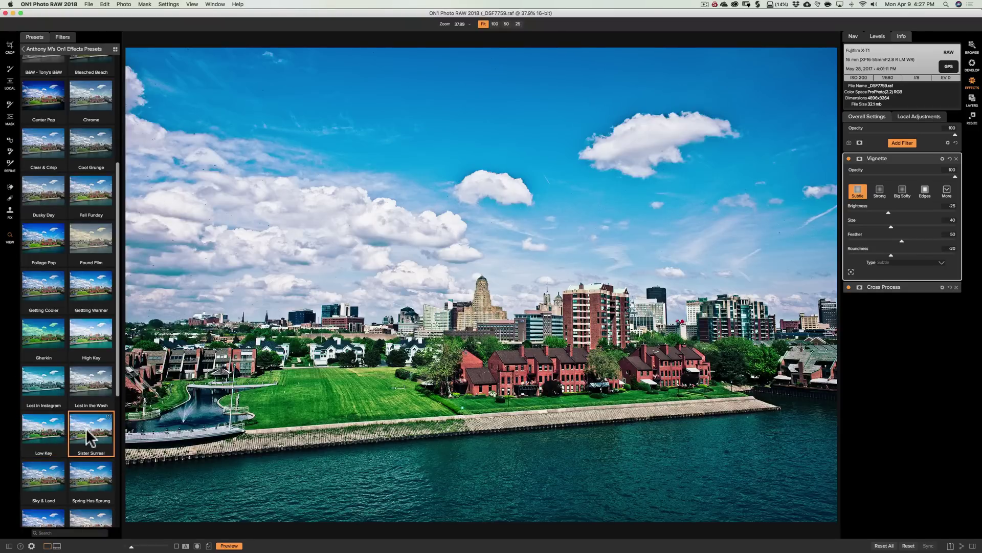
Preview Sky & Land, Spring Has Sprung, Stormy Waterfront, Summer Sunset, then apply Sunset Sky.
{"action": "scroll", "coordinate": [86, 428], "scroll_direction": "down", "scroll_amount": 5}
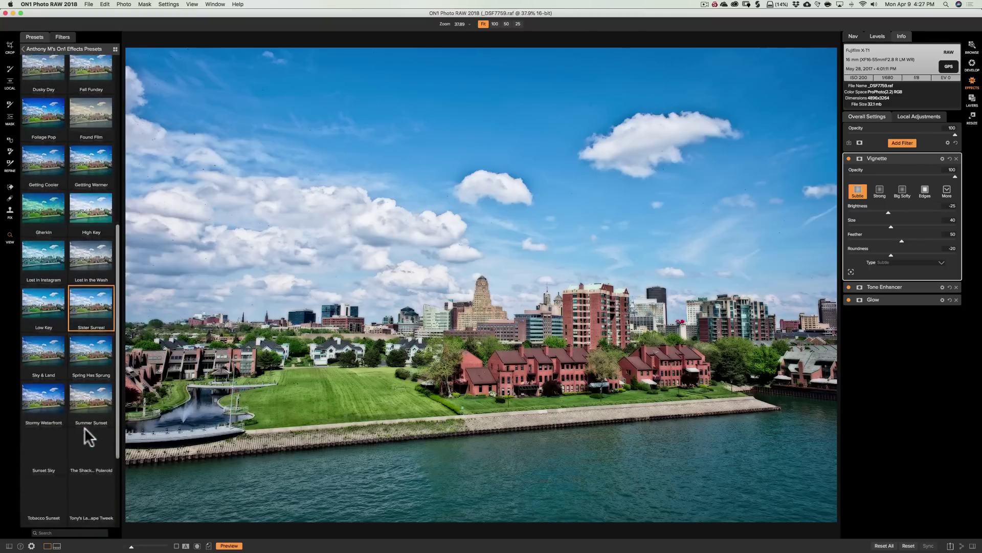
{"action": "left_click", "coordinate": [39, 332]}
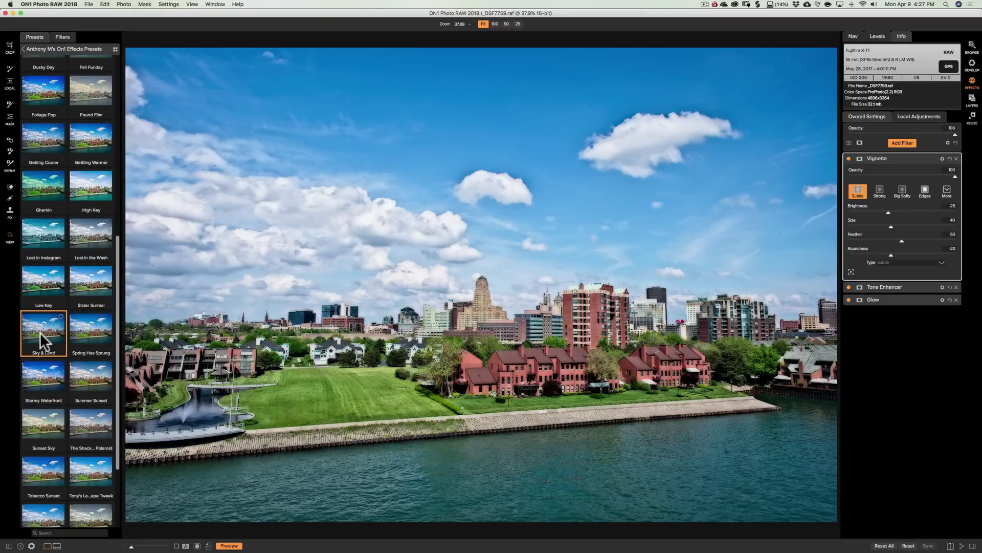
{"action": "scroll", "coordinate": [87, 345], "scroll_direction": "up", "scroll_amount": 1}
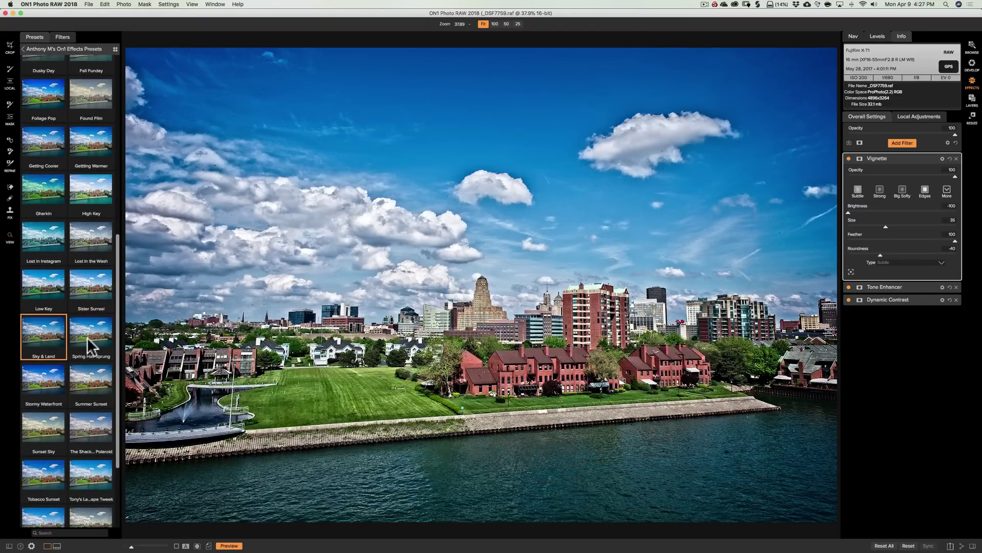
{"action": "left_click", "coordinate": [89, 347]}
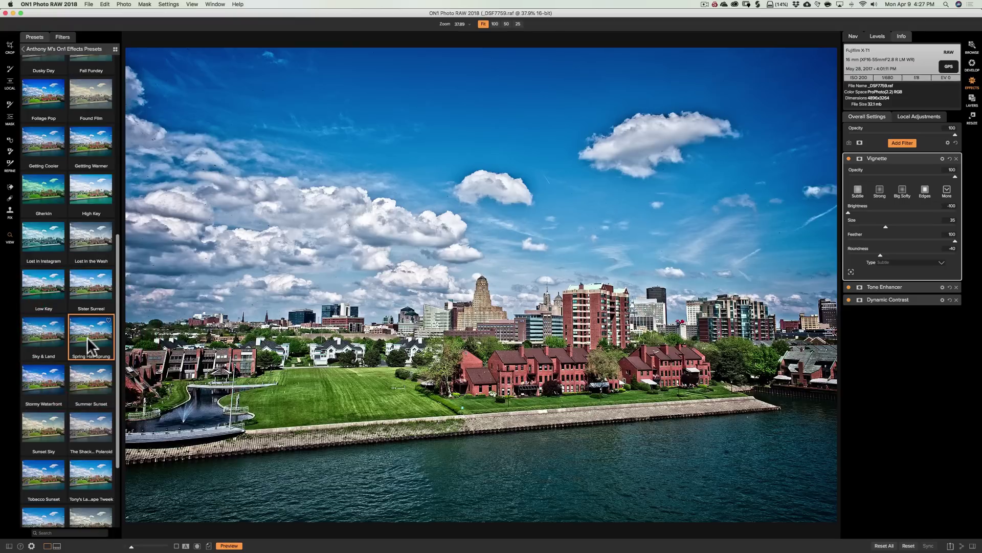
{"action": "left_click", "coordinate": [41, 383]}
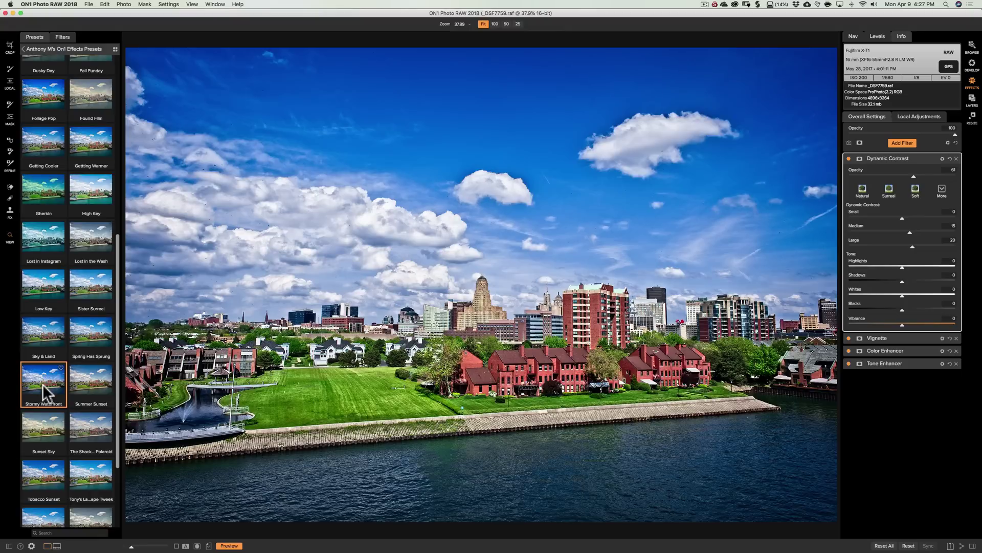
{"action": "left_click", "coordinate": [88, 382]}
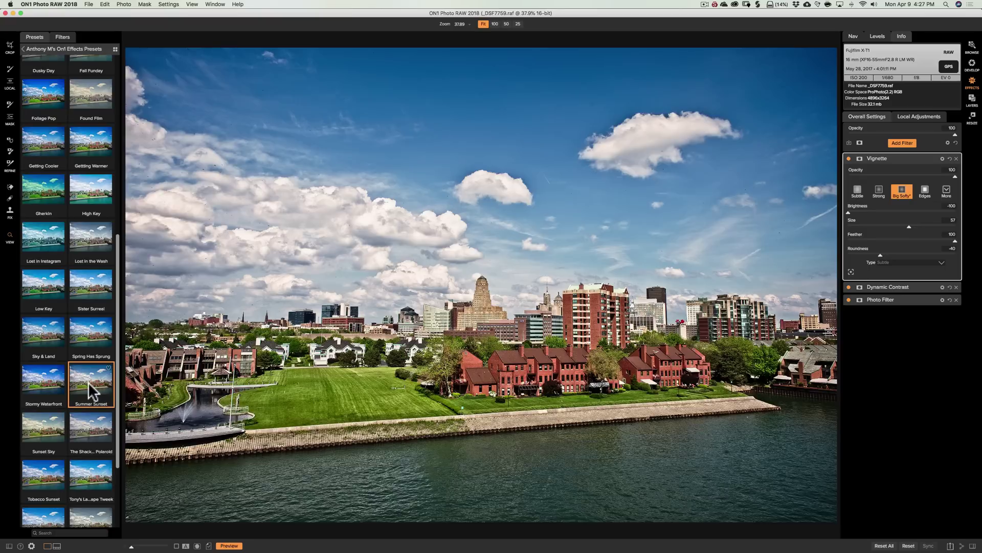
{"action": "left_click", "coordinate": [40, 432]}
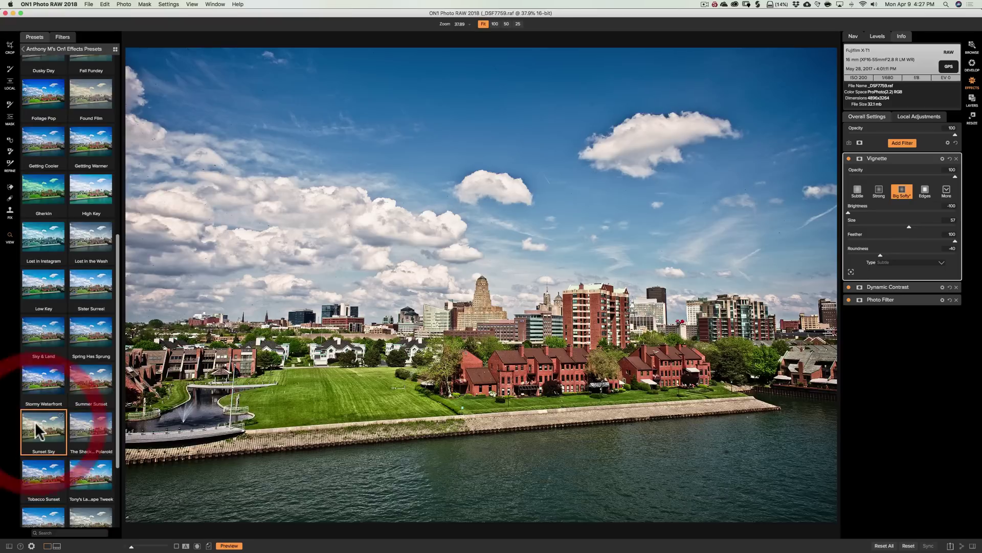
Preview the Polaroid-style shack, Tobacco Sunset, landscape tweak, Too Cool For School and Warm Grunge presets.
{"action": "scroll", "coordinate": [40, 431], "scroll_direction": "down", "scroll_amount": 3}
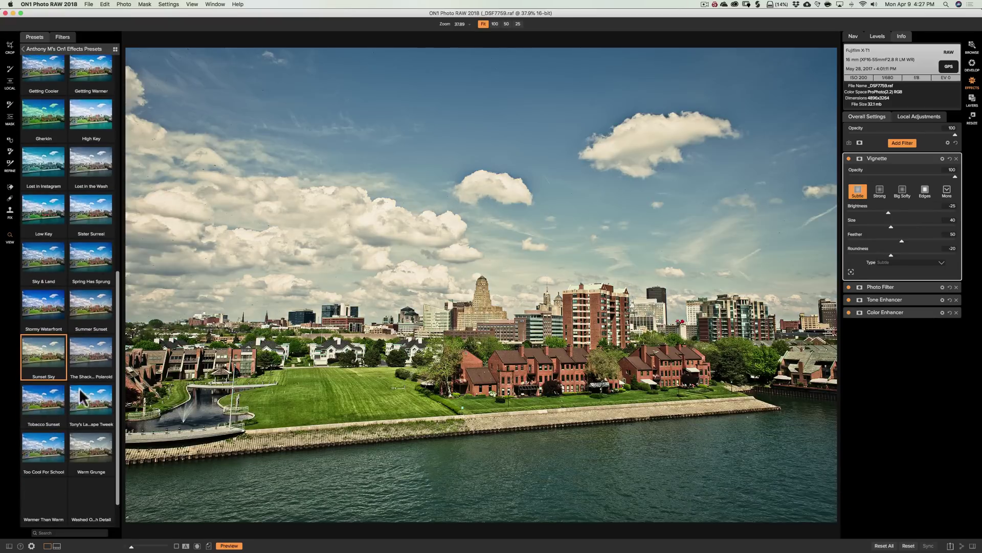
{"action": "left_click", "coordinate": [89, 358]}
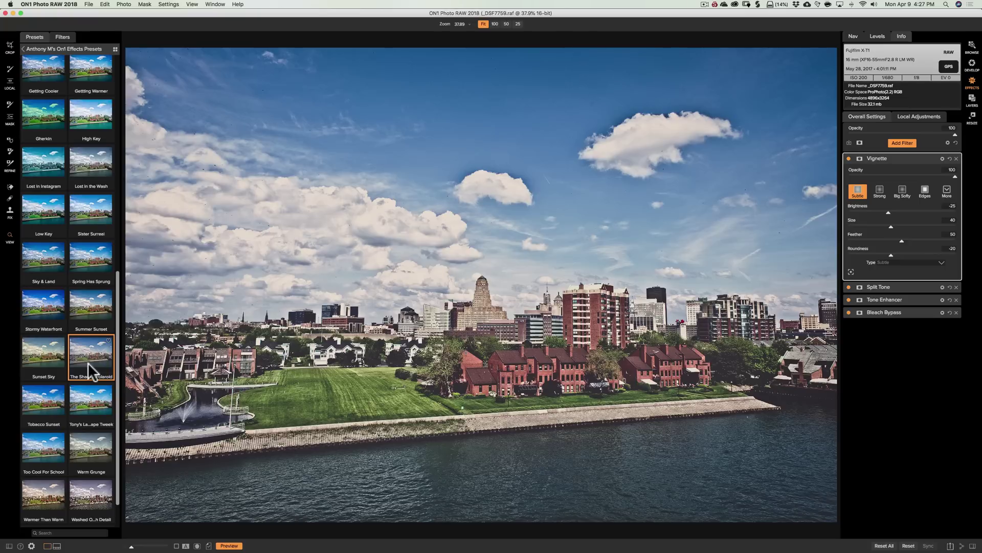
{"action": "left_click", "coordinate": [32, 404]}
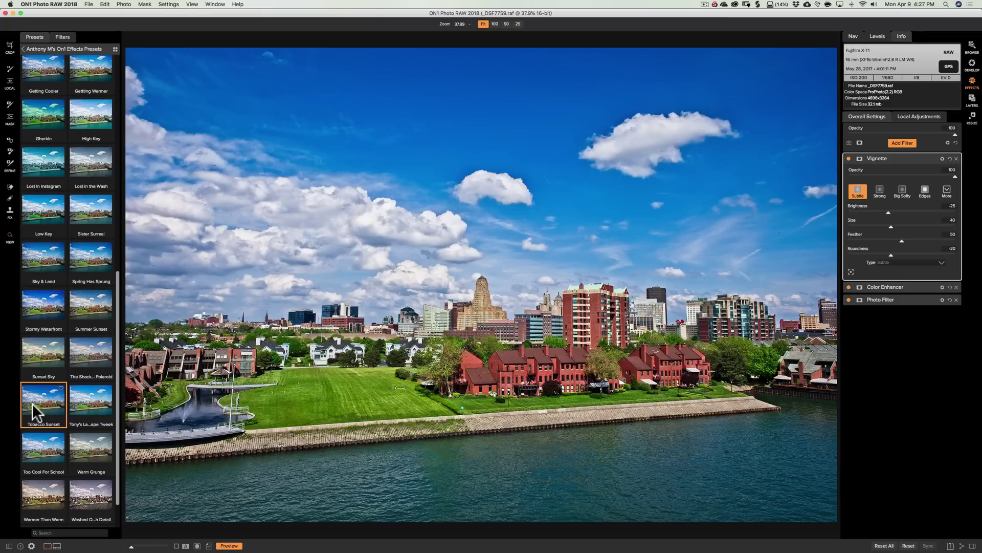
{"action": "left_click", "coordinate": [87, 402]}
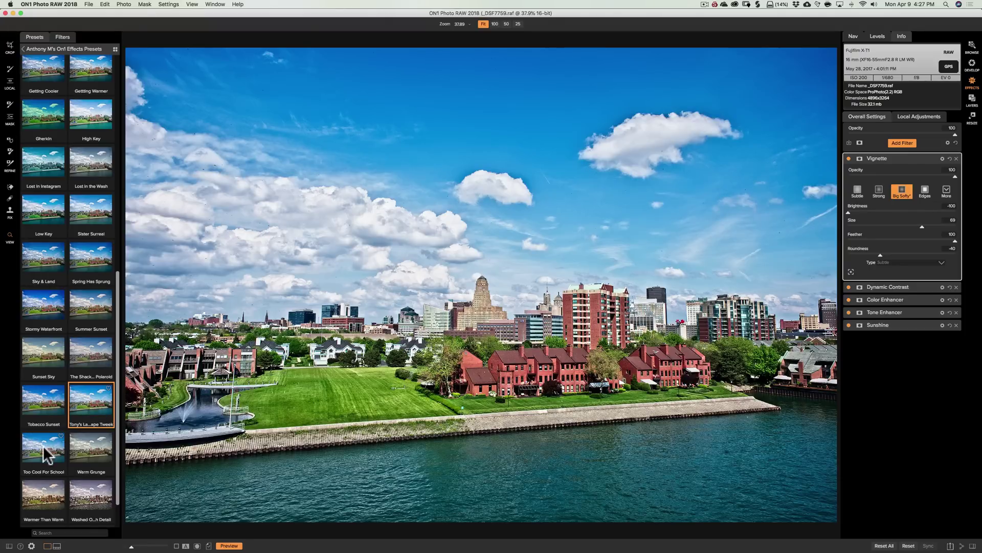
{"action": "left_click", "coordinate": [42, 447]}
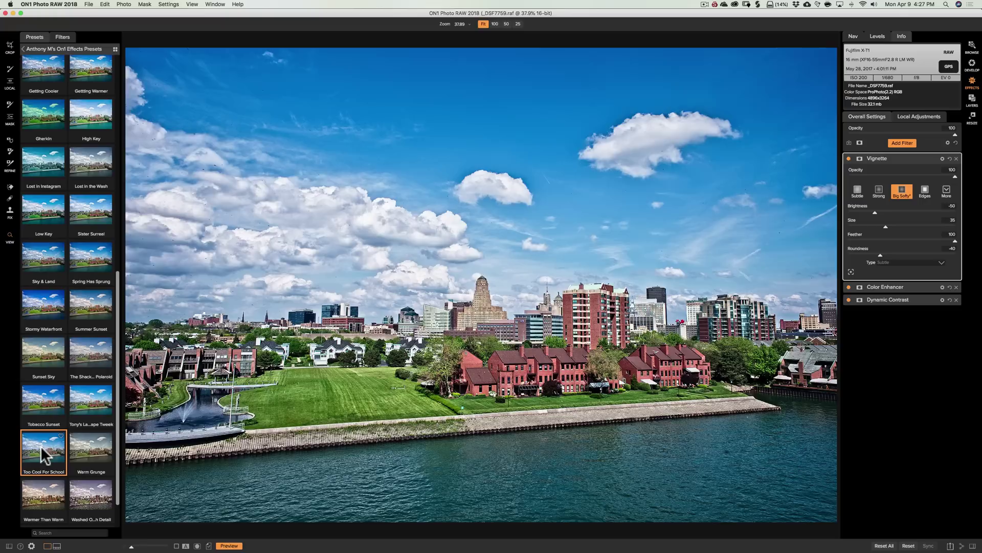
{"action": "left_click", "coordinate": [84, 452]}
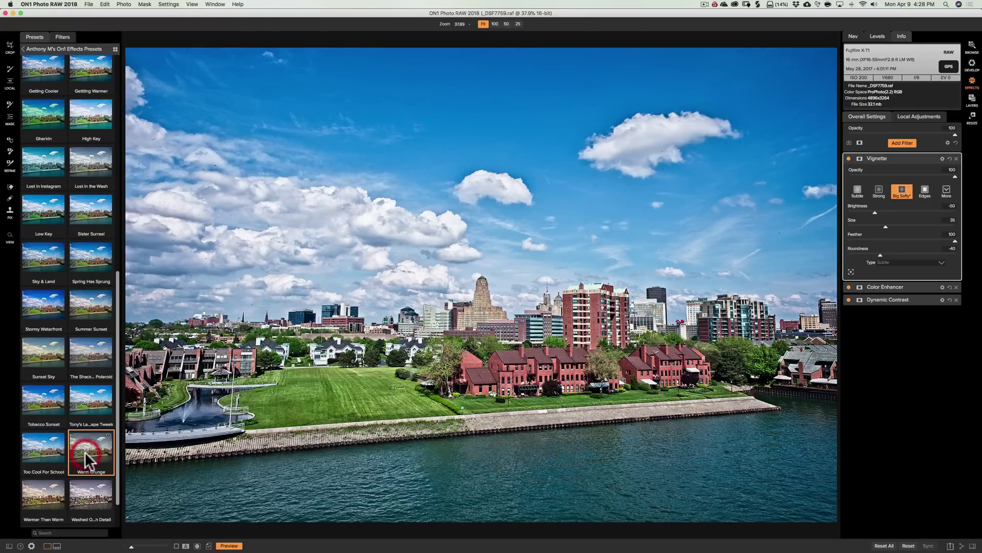
Preview Warmer Than Warm, washed-out detail and Wedding Whiteout, finishing with the Winter preset applied.
{"action": "scroll", "coordinate": [84, 451], "scroll_direction": "down", "scroll_amount": 2}
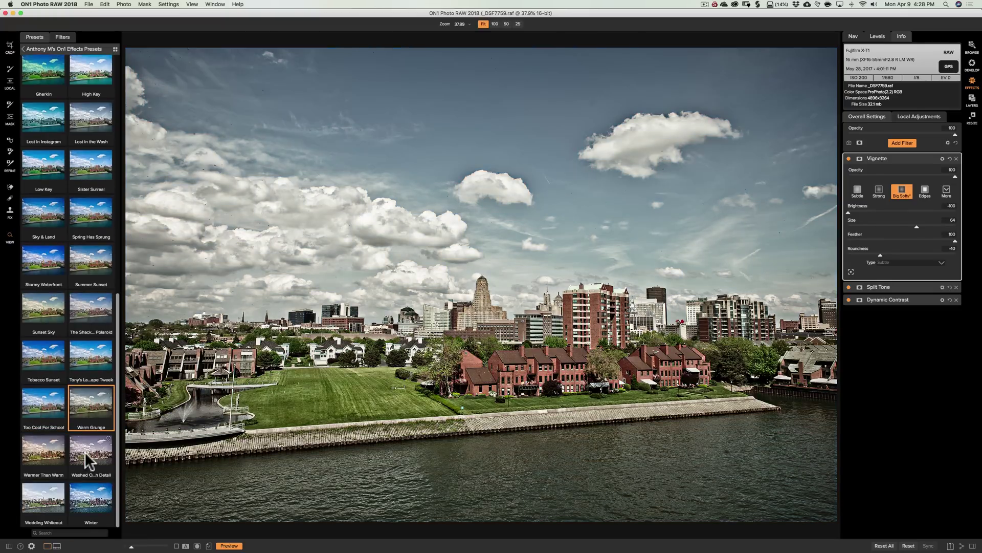
{"action": "left_click", "coordinate": [41, 454]}
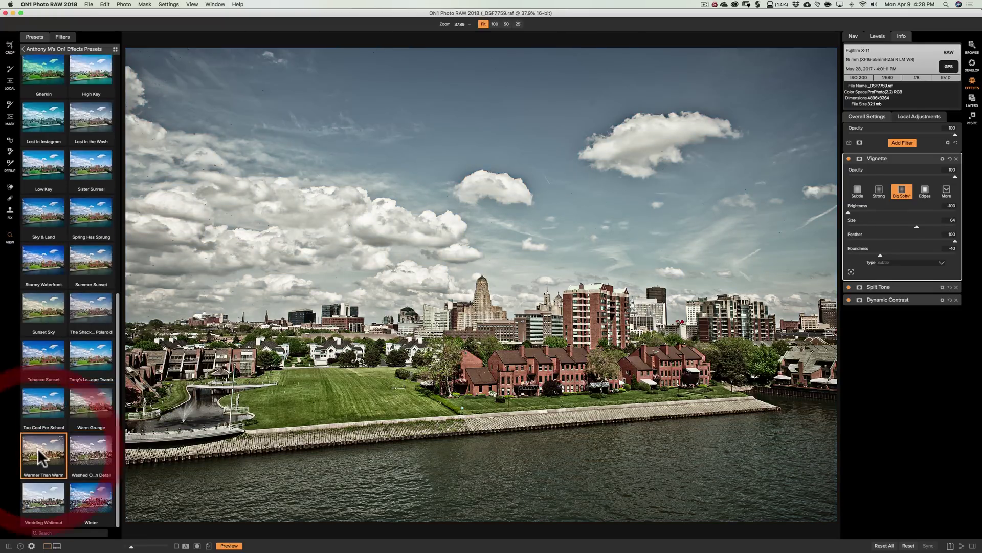
{"action": "left_click", "coordinate": [90, 455]}
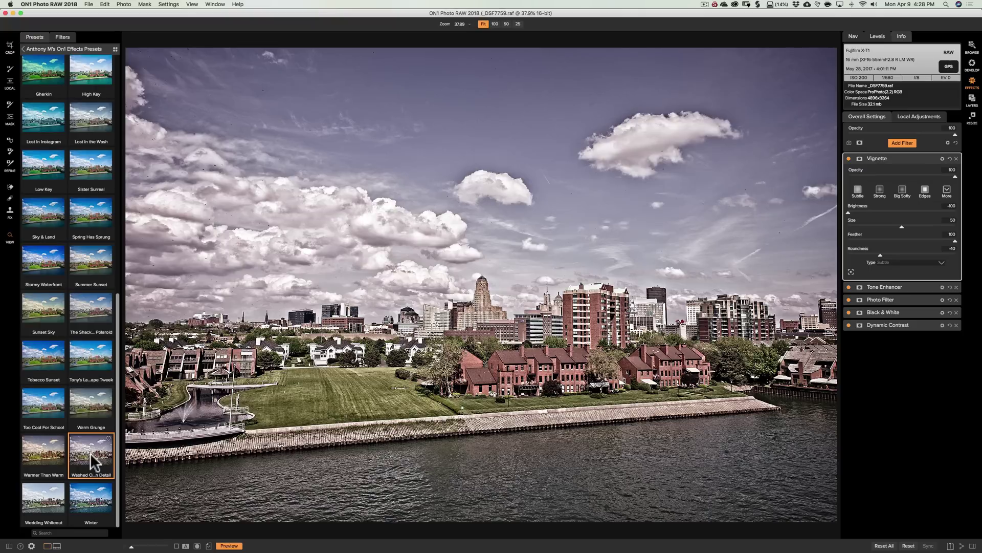
{"action": "left_click", "coordinate": [43, 494]}
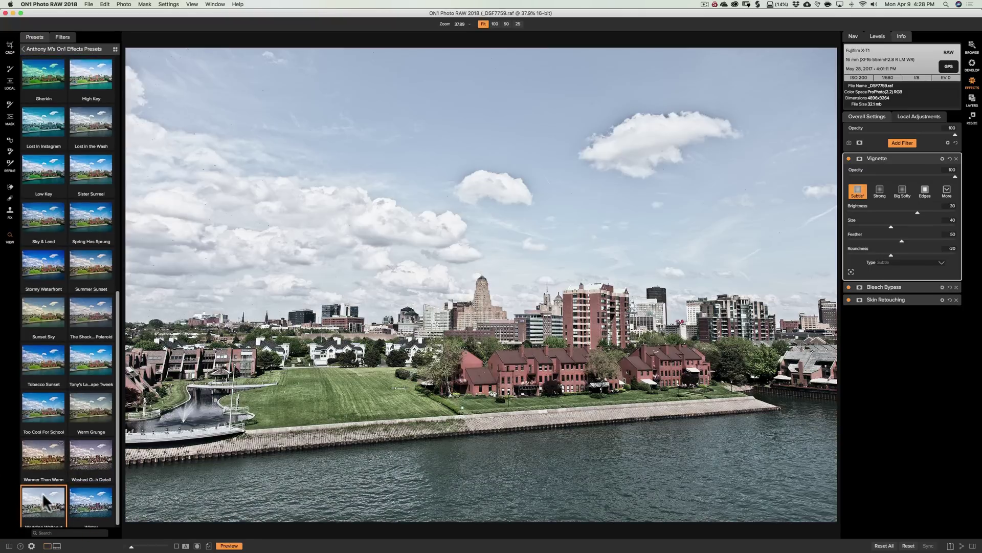
{"action": "left_click", "coordinate": [88, 503]}
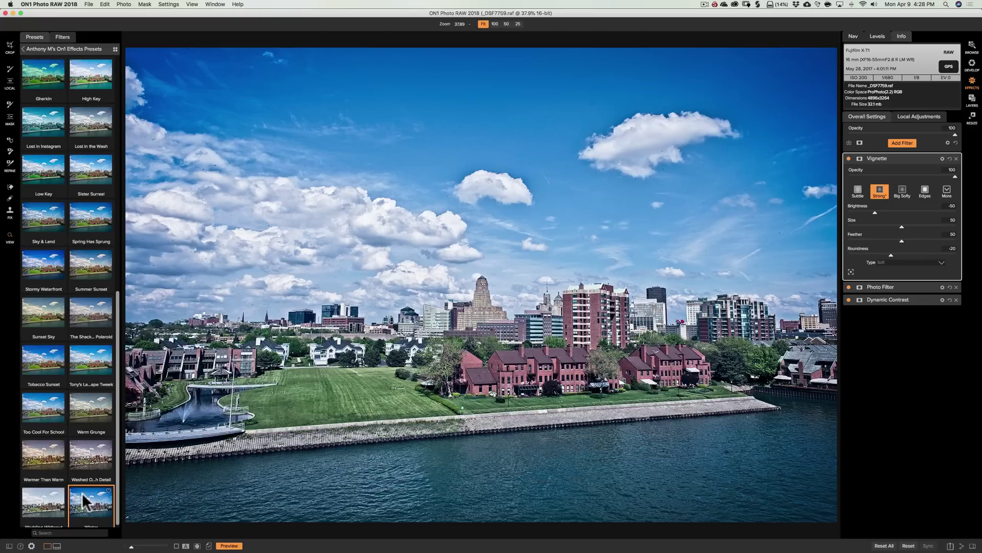
{"action": "scroll", "coordinate": [37, 263], "scroll_direction": "up", "scroll_amount": 2}
Apply Foliage Pop again, then switch the city photo to the landscape tweak preset.
{"action": "scroll", "coordinate": [37, 264], "scroll_direction": "up", "scroll_amount": 8}
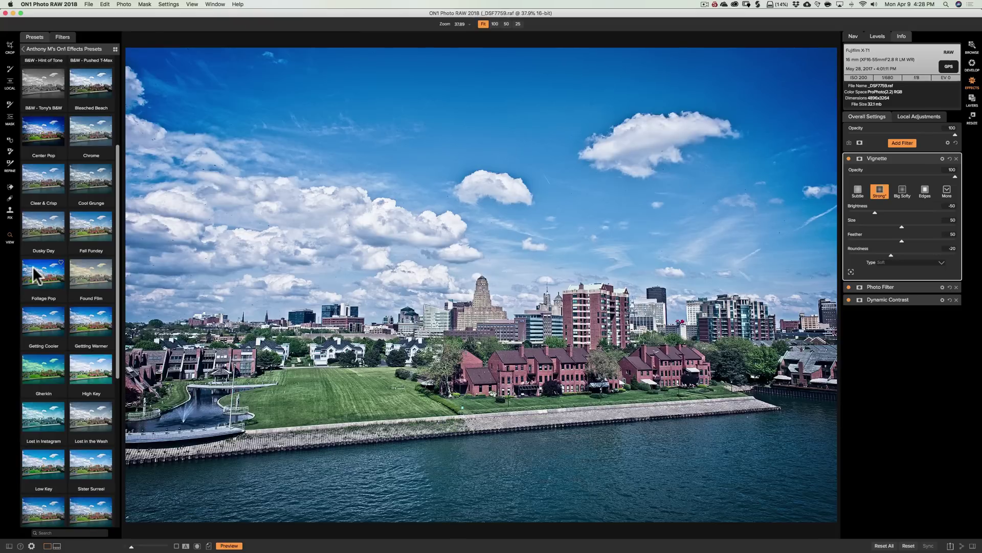
{"action": "left_click", "coordinate": [42, 278]}
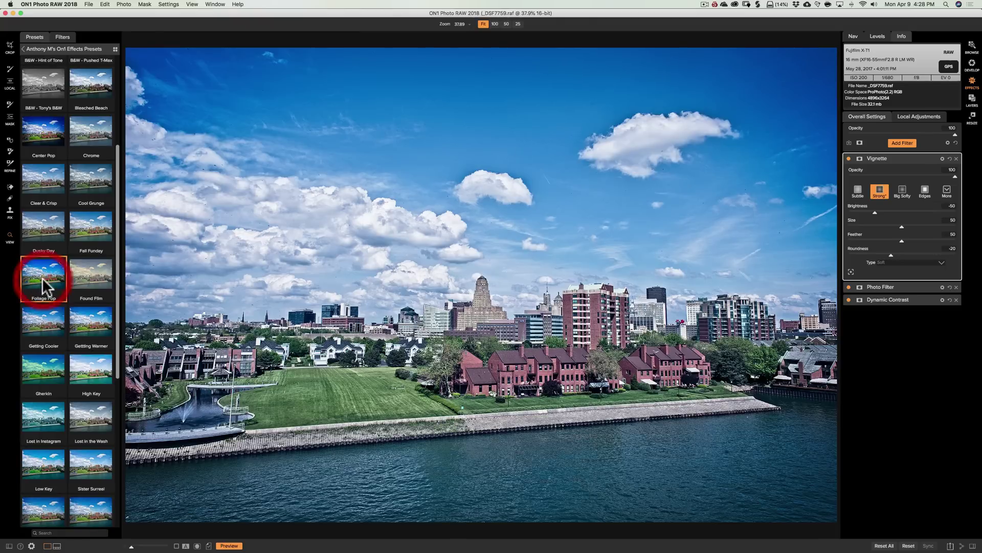
{"action": "scroll", "coordinate": [43, 281], "scroll_direction": "up", "scroll_amount": 5}
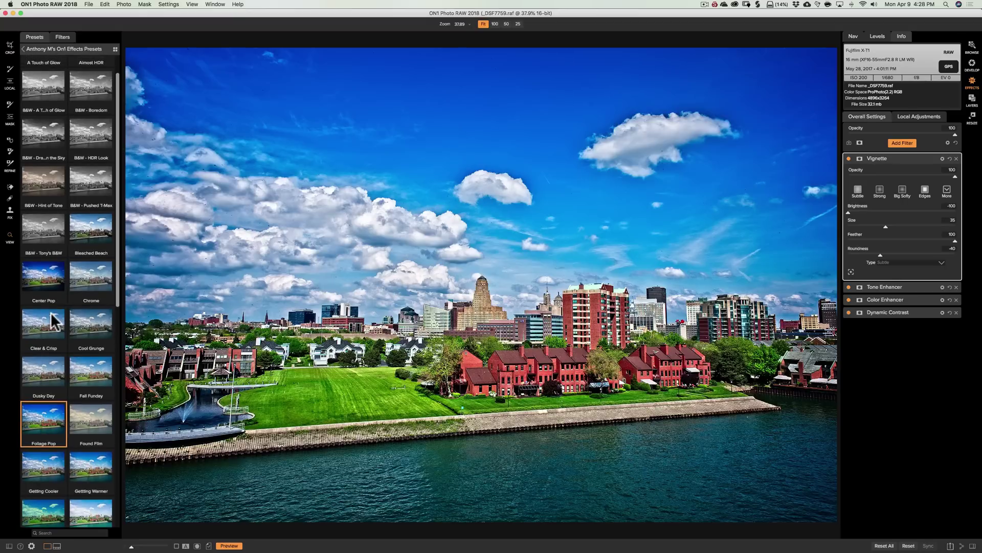
{"action": "scroll", "coordinate": [58, 328], "scroll_direction": "down", "scroll_amount": 10}
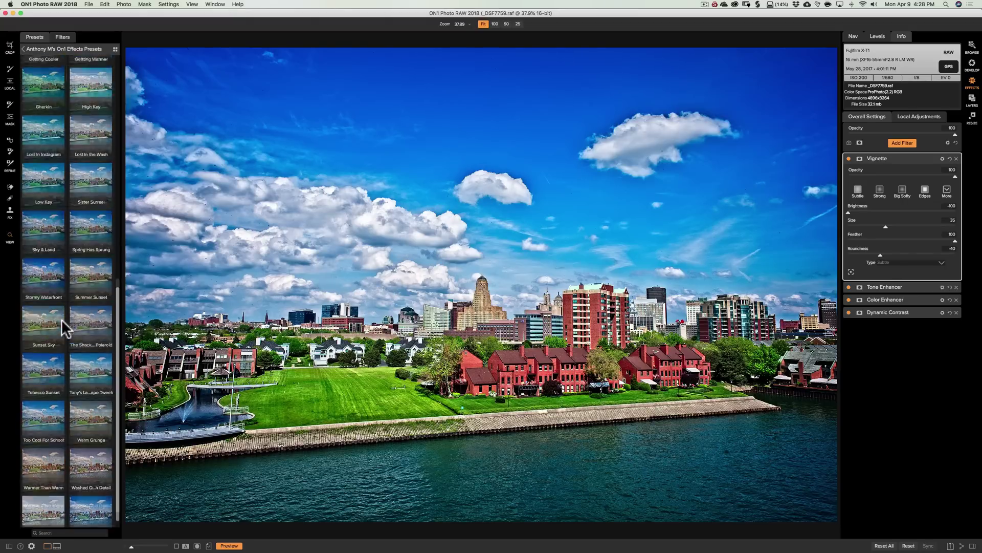
{"action": "left_click", "coordinate": [84, 365]}
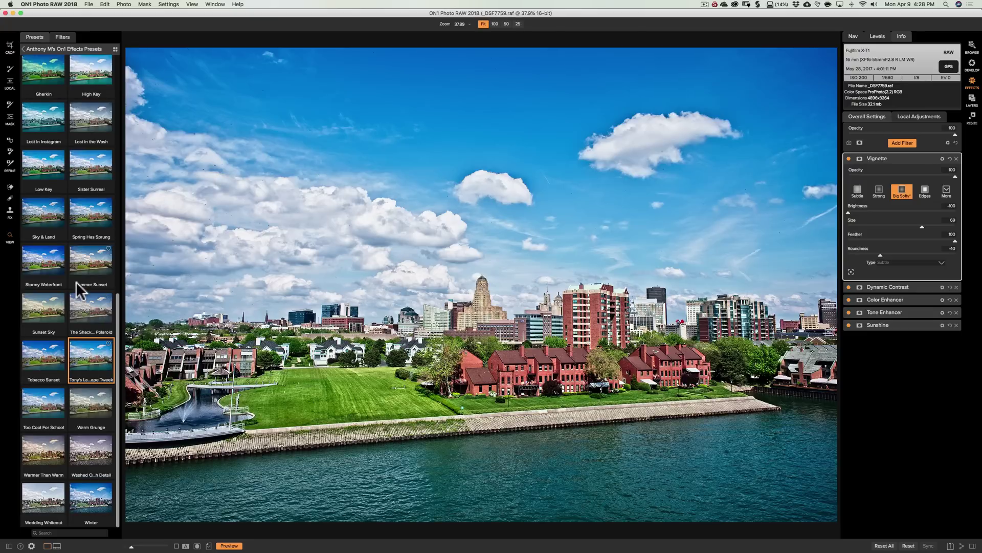
{"action": "scroll", "coordinate": [77, 290], "scroll_direction": "up", "scroll_amount": 10}
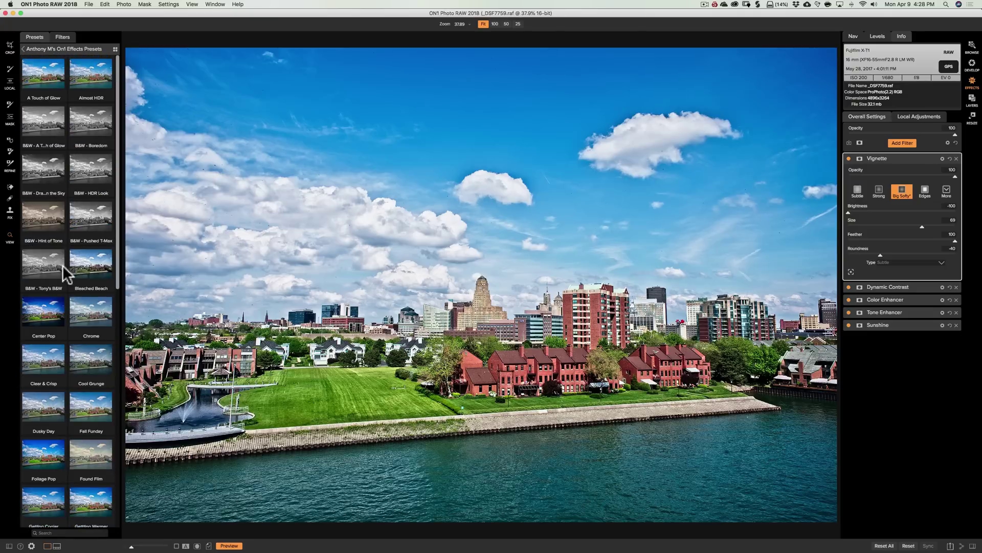